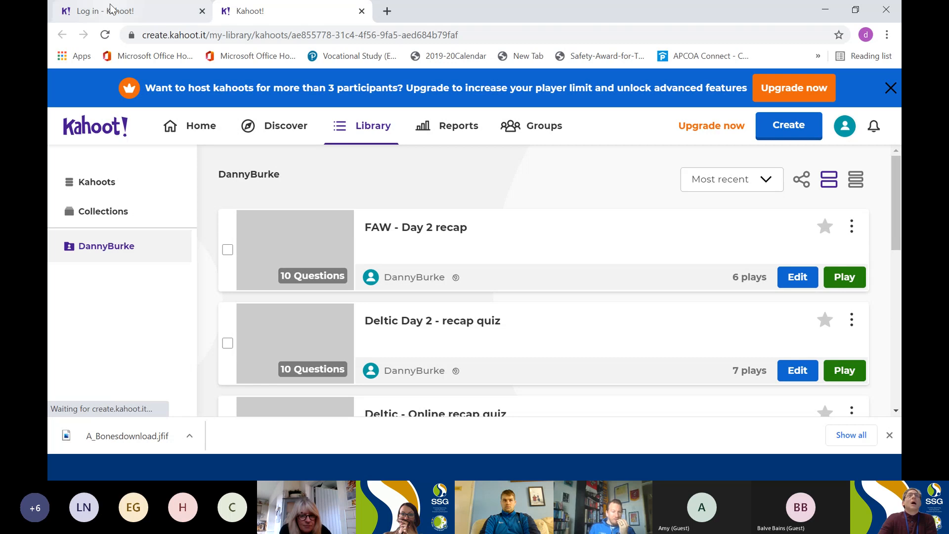
# Review the Kahoot login page's sign-in and sign-up options and return to the library of kahoots.
pyautogui.click(123, 11)
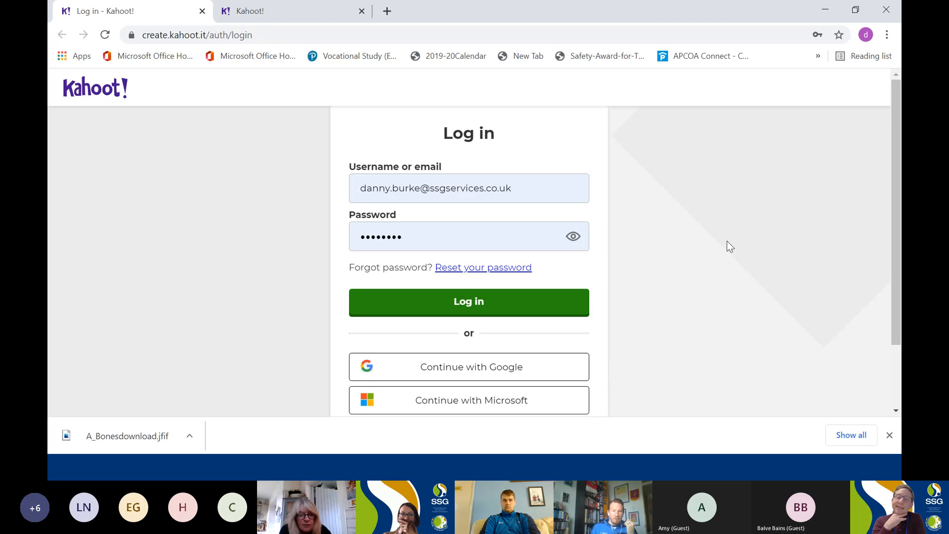
pyautogui.click(896, 353)
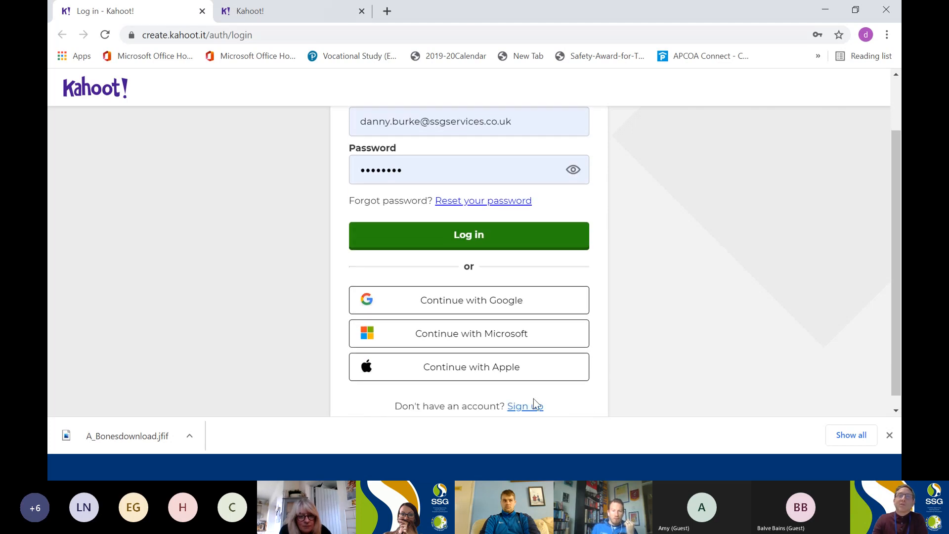
pyautogui.scroll(2, 640, 308)
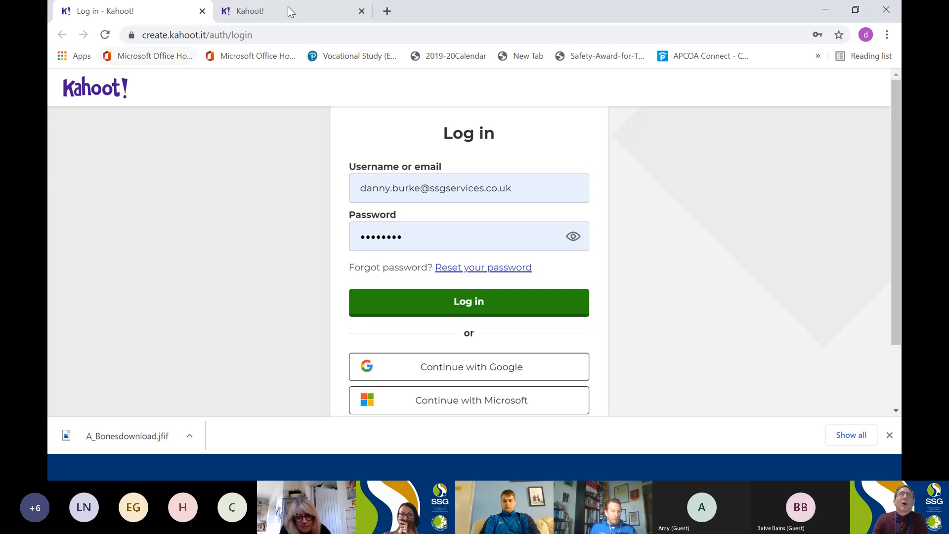
pyautogui.click(307, 9)
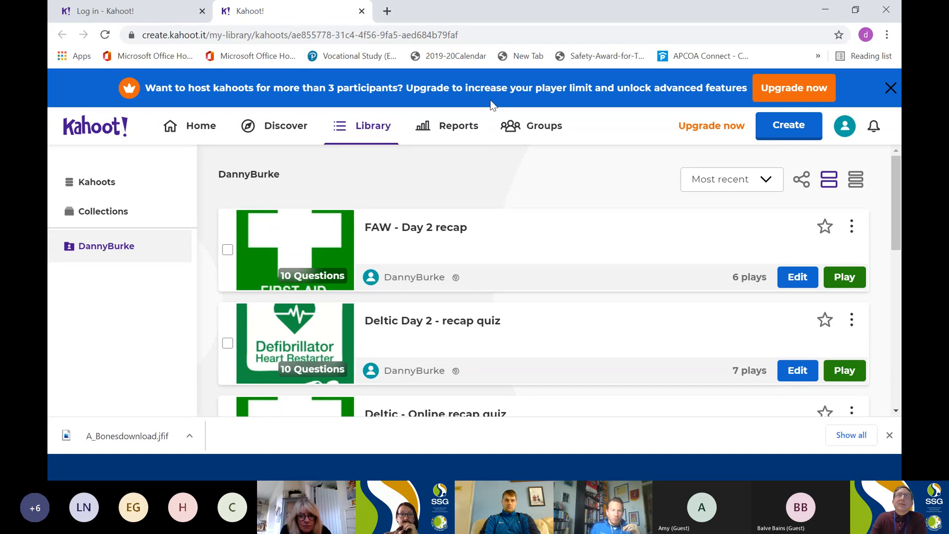
# Dismiss the upgrade banner and create a new blank kahoot after browsing the available templates.
pyautogui.click(889, 89)
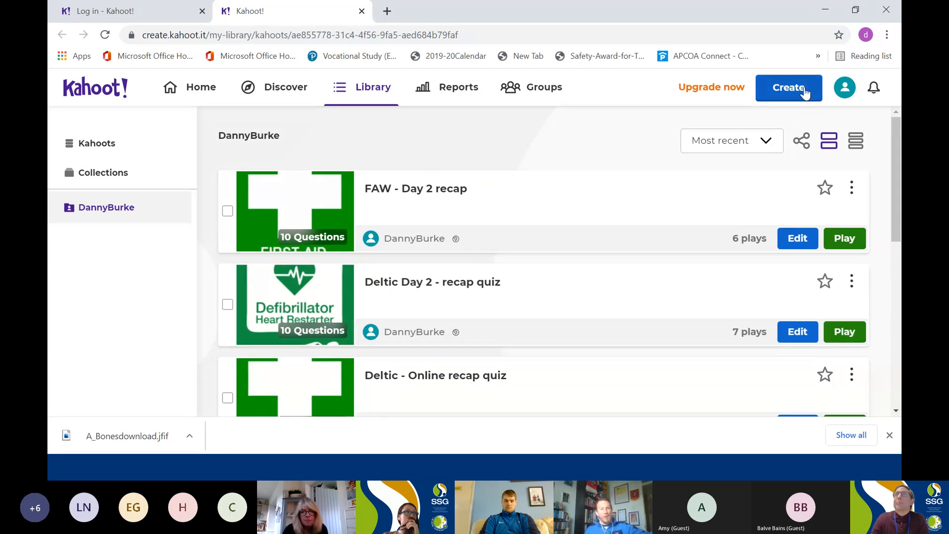
pyautogui.click(787, 90)
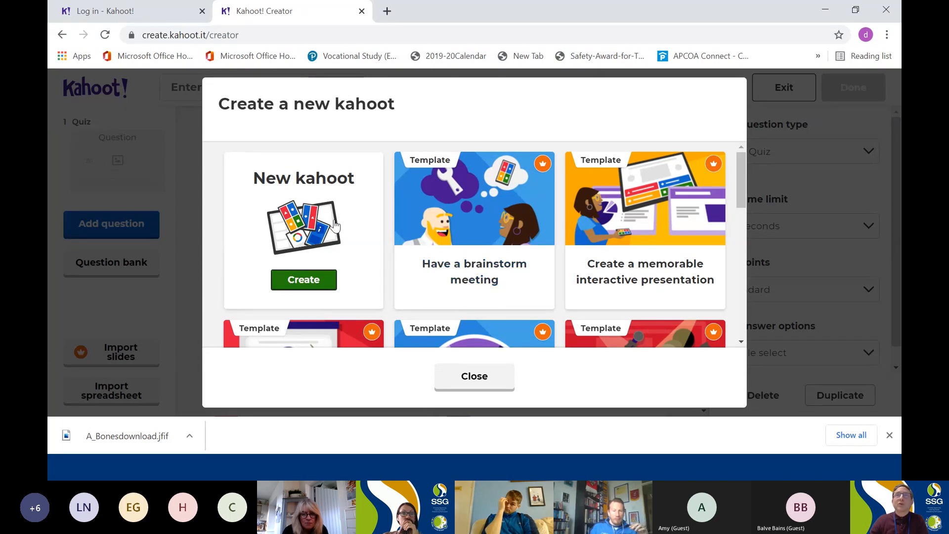
pyautogui.scroll(-1, 431, 238)
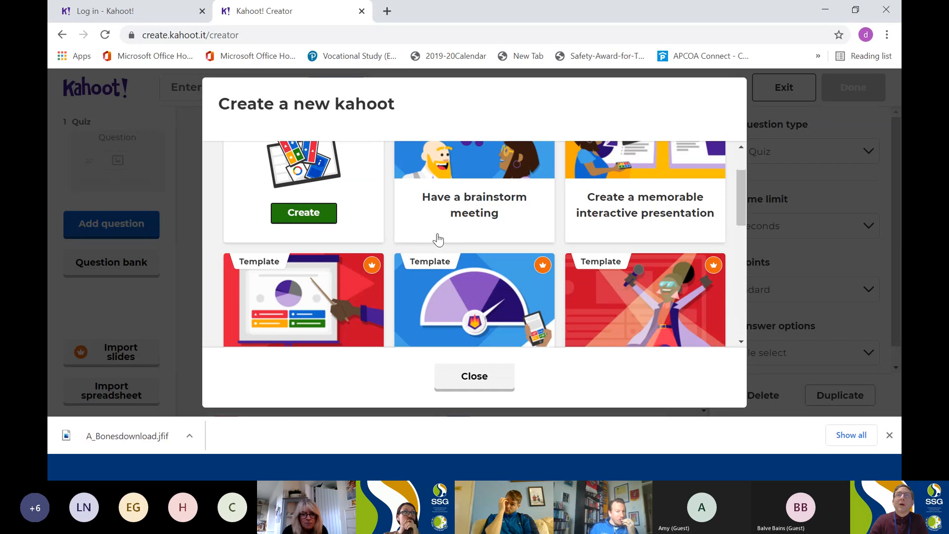
pyautogui.scroll(-1, 447, 242)
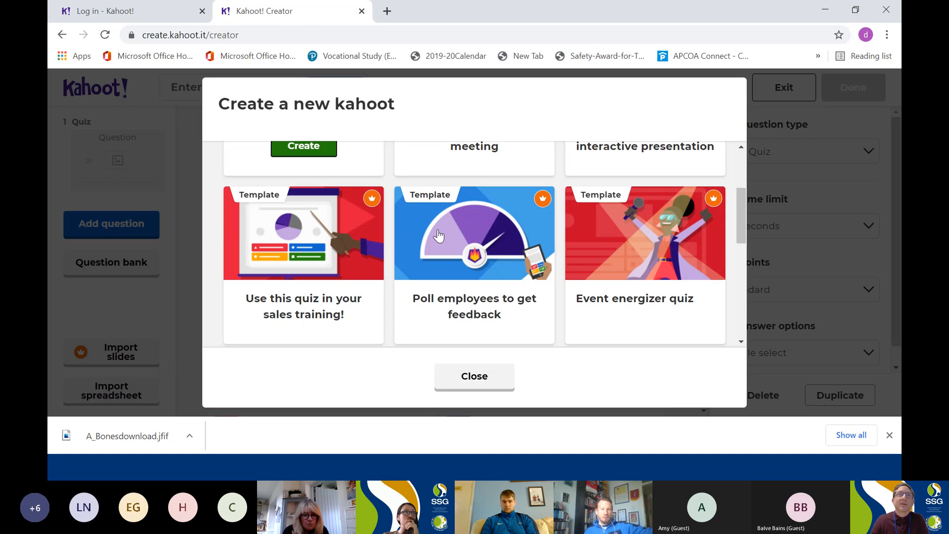
pyautogui.scroll(-2, 438, 235)
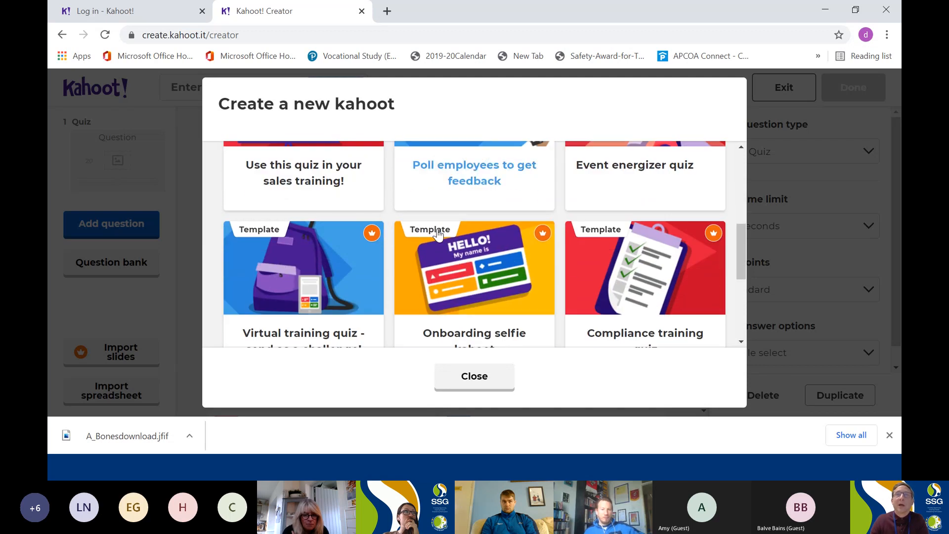
pyautogui.scroll(-1, 438, 235)
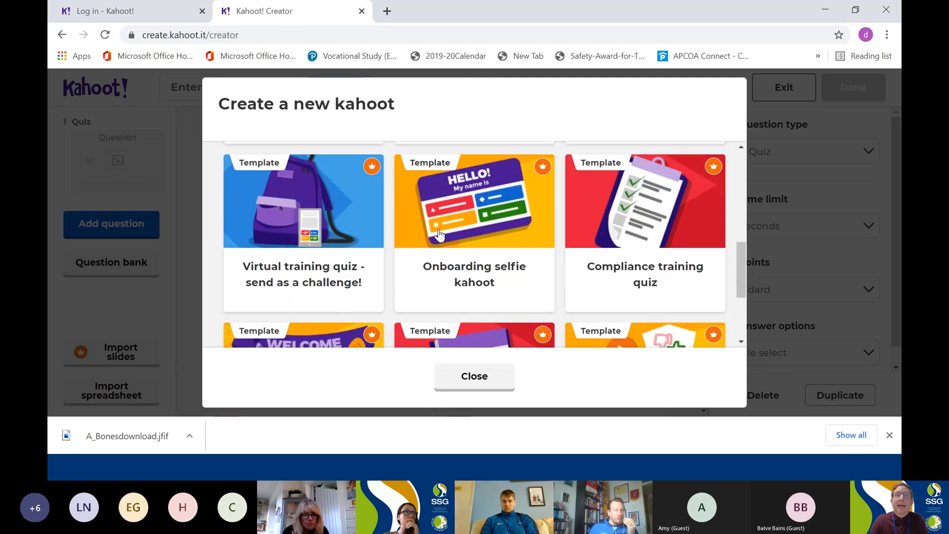
pyautogui.scroll(-2, 438, 235)
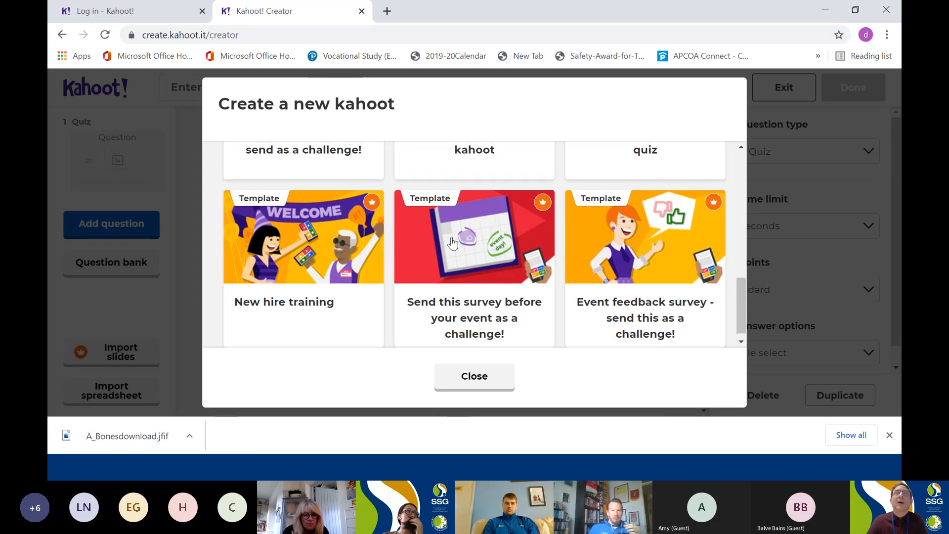
pyautogui.scroll(5, 445, 230)
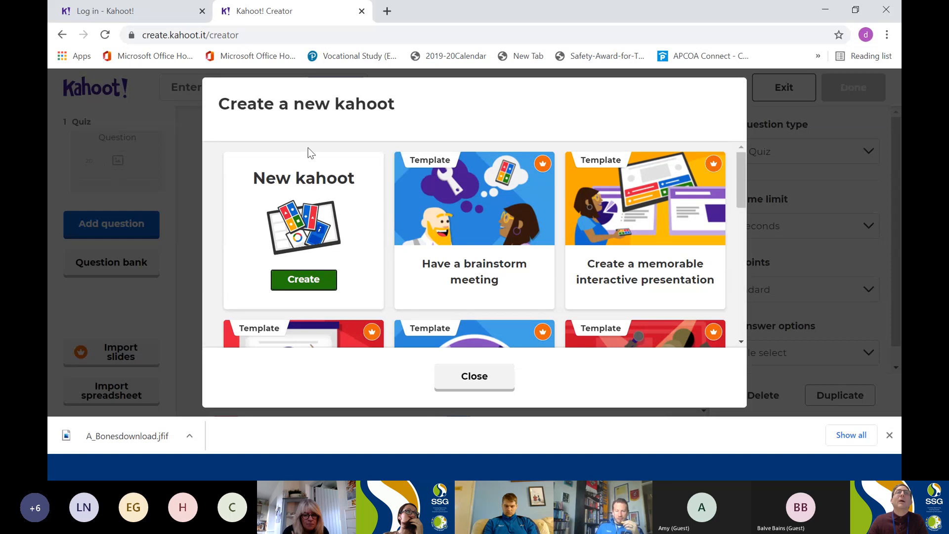
pyautogui.click(302, 283)
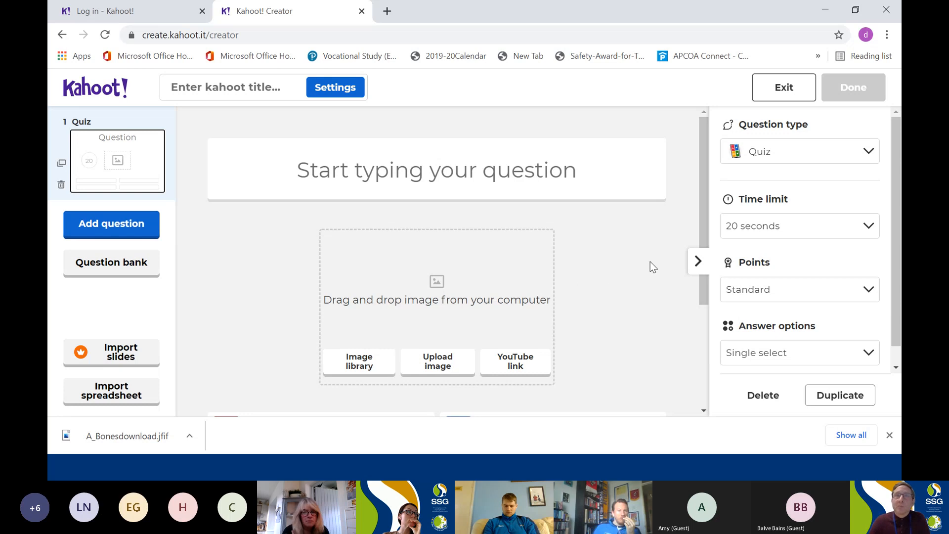
# Enter "How many bones are in the human body?" as the text of the first quiz question.
pyautogui.scroll(-2, 630, 305)
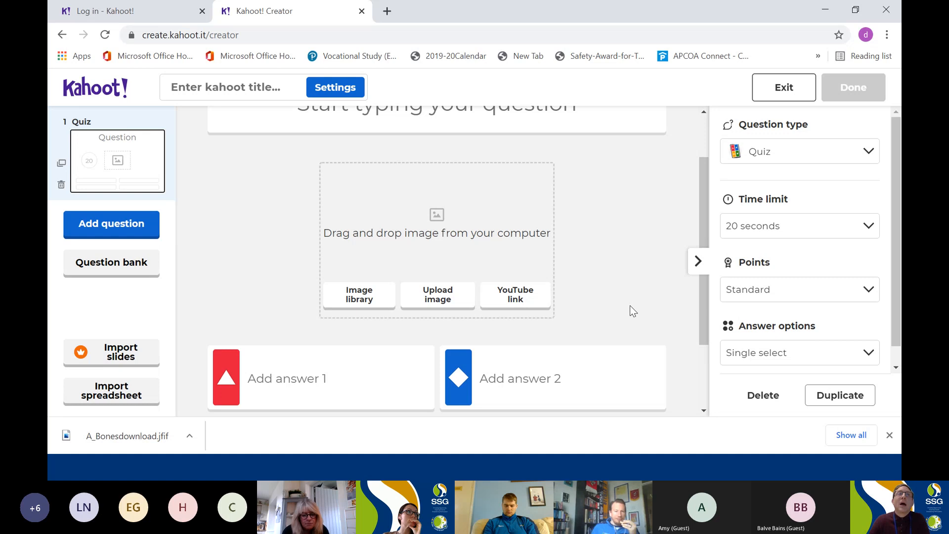
pyautogui.scroll(2, 627, 306)
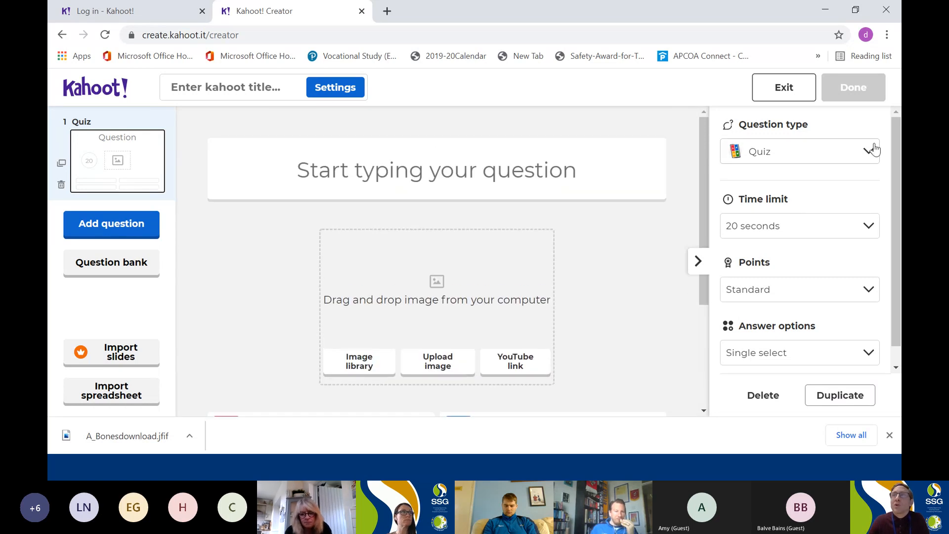
pyautogui.click(456, 176)
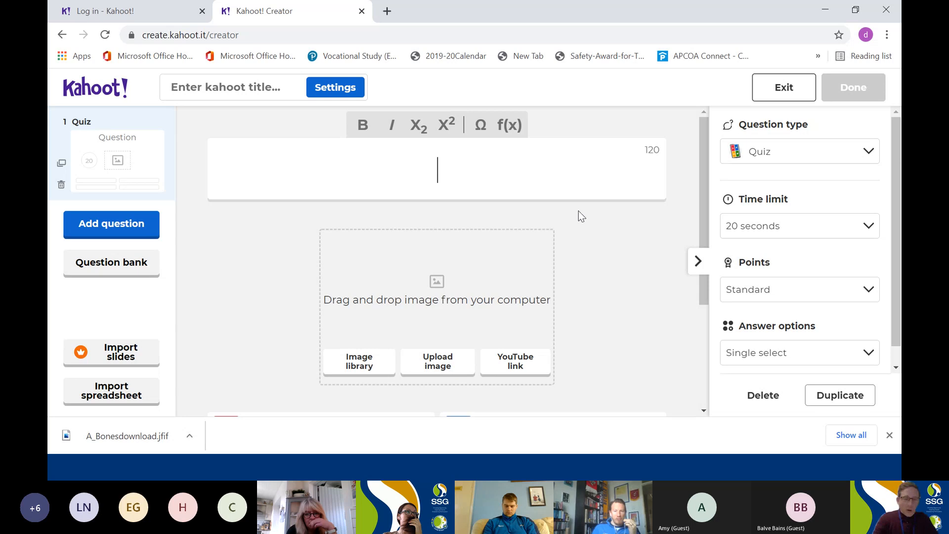
pyautogui.write('How ')
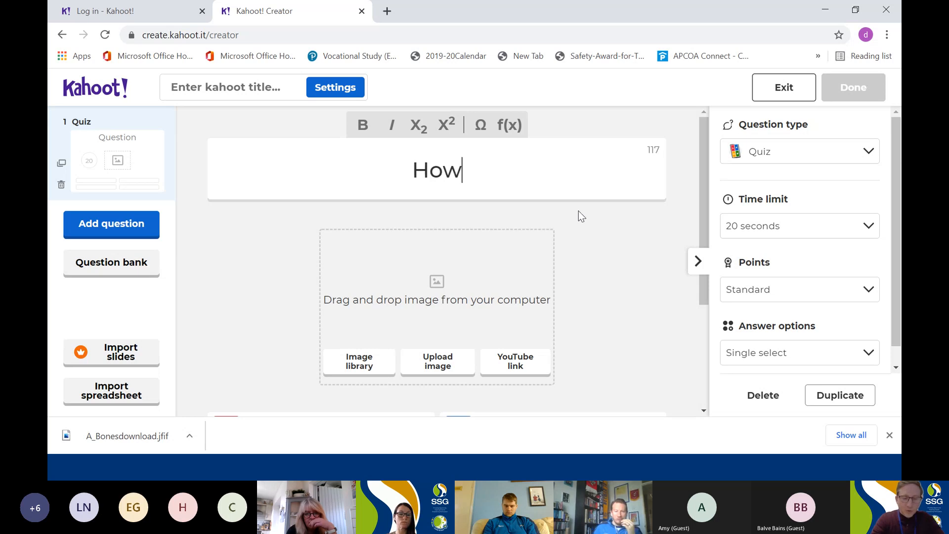
pyautogui.write('m')
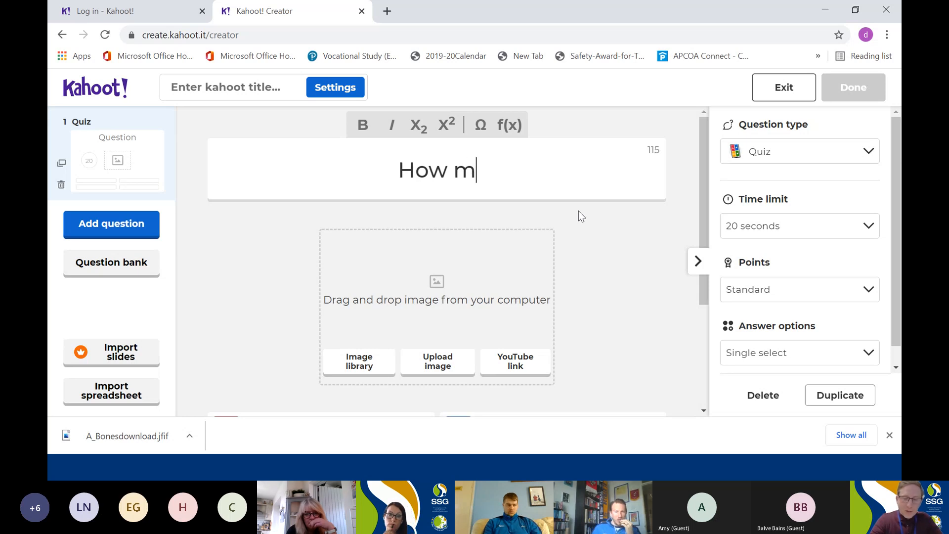
pyautogui.write('any bones ar')
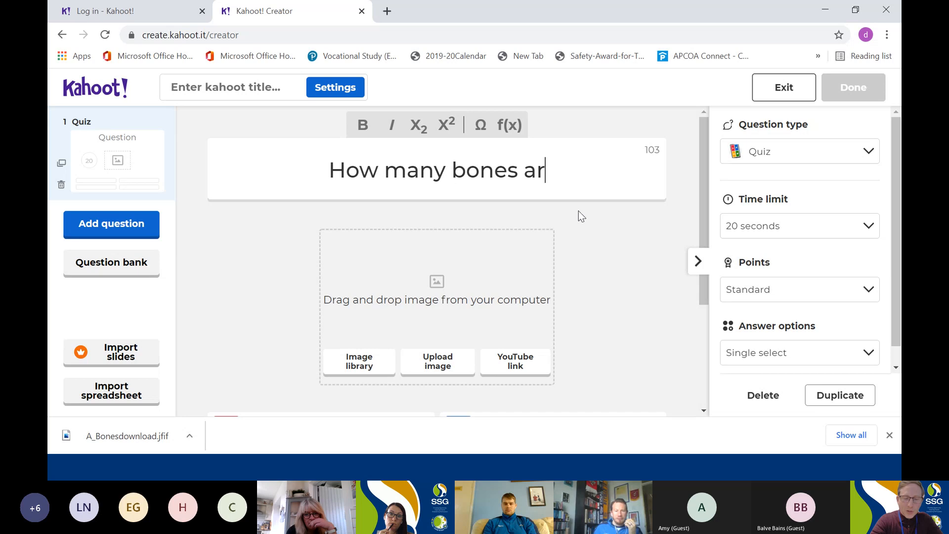
pyautogui.write('e in the human body')
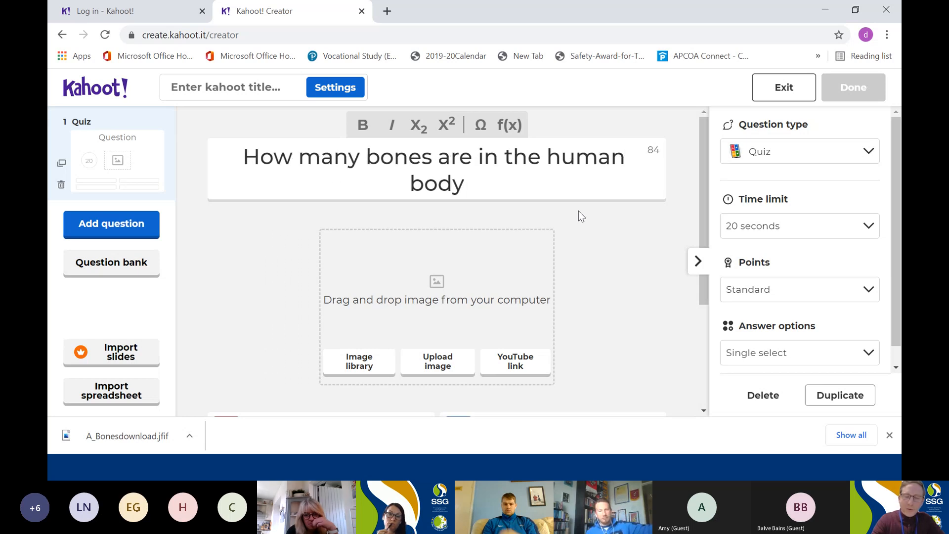
pyautogui.write('?')
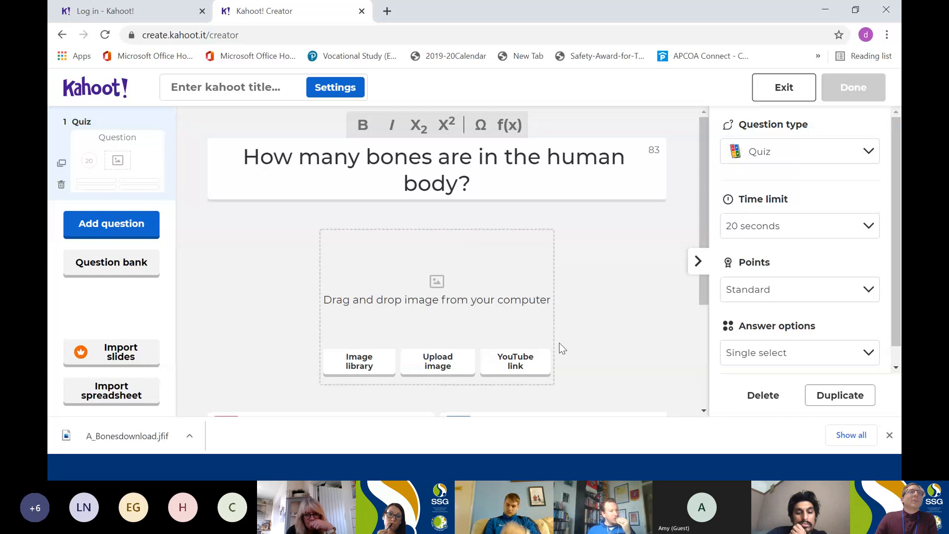
# Upload the skeleton picture A_Bonesdownload from the Pictures folder as the question's image.
pyautogui.click(442, 283)
pyautogui.scroll(-3, 443, 283)
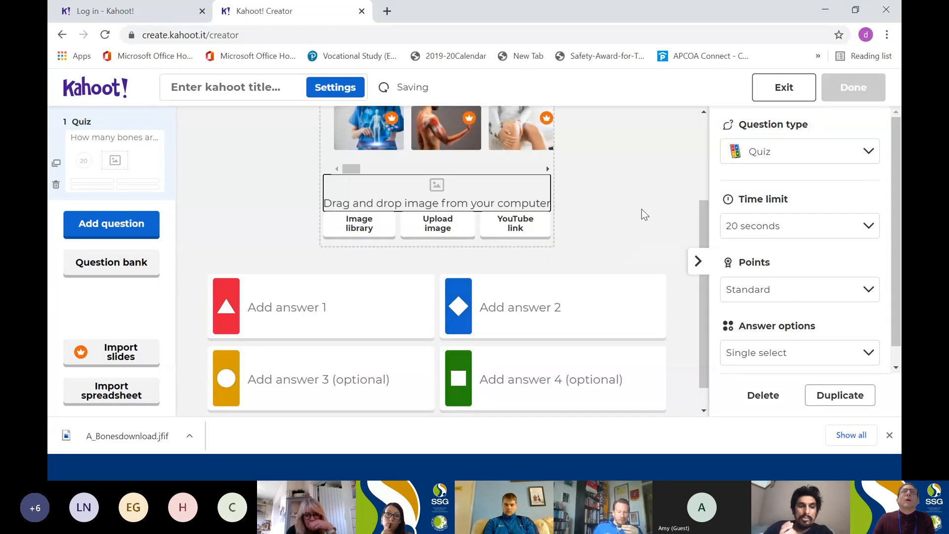
pyautogui.scroll(3, 642, 209)
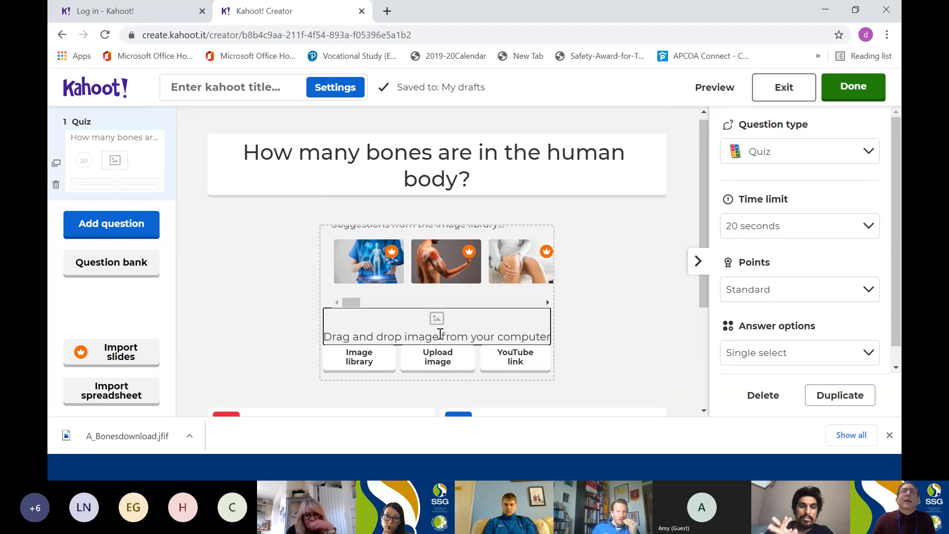
pyautogui.scroll(-3, 438, 363)
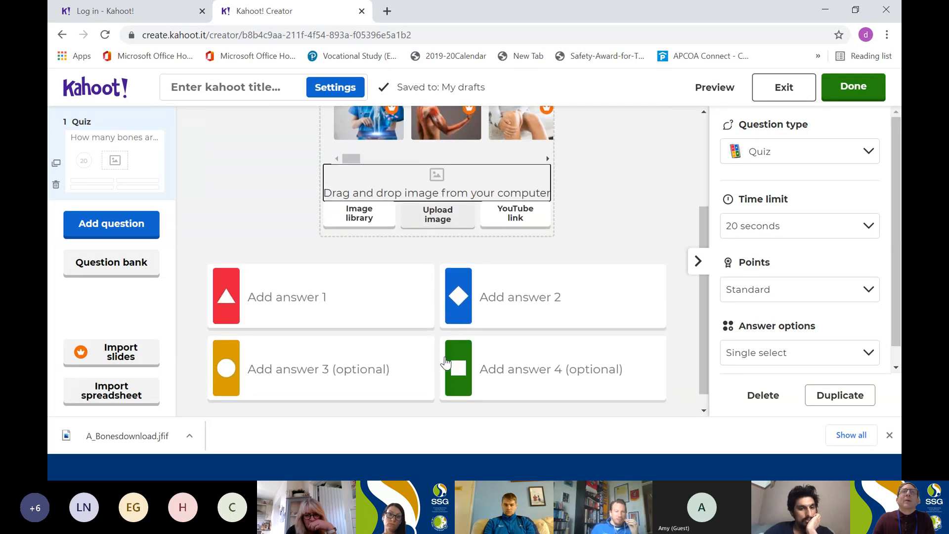
pyautogui.scroll(-1, 445, 363)
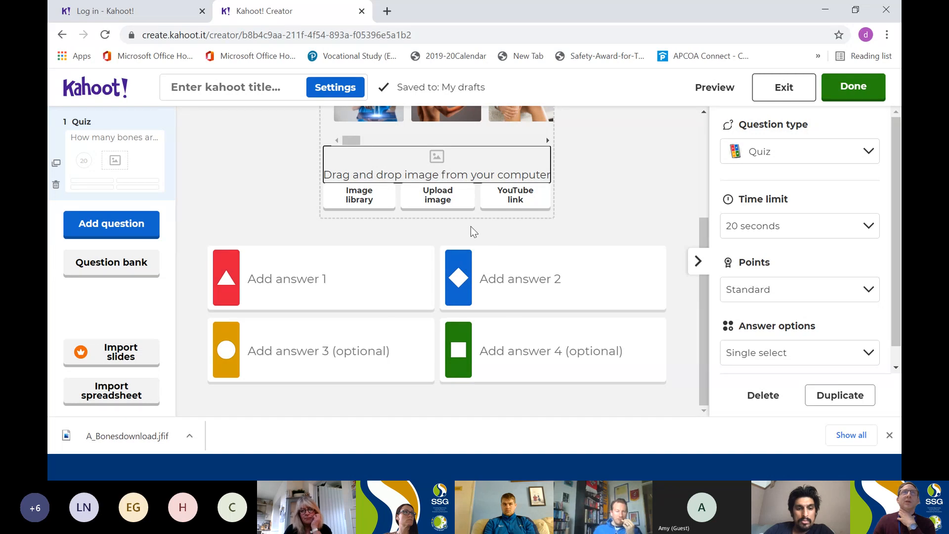
pyautogui.scroll(3, 473, 232)
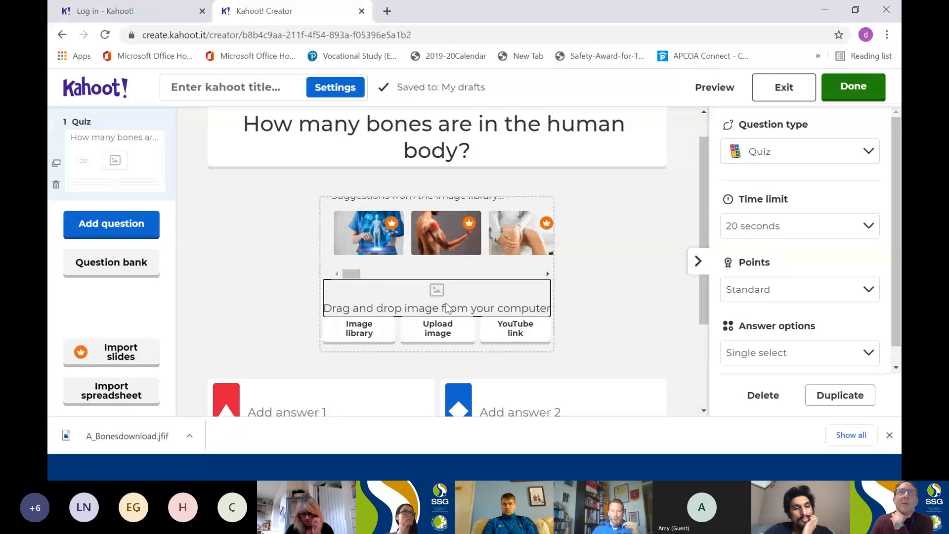
pyautogui.click(448, 333)
pyautogui.click(449, 334)
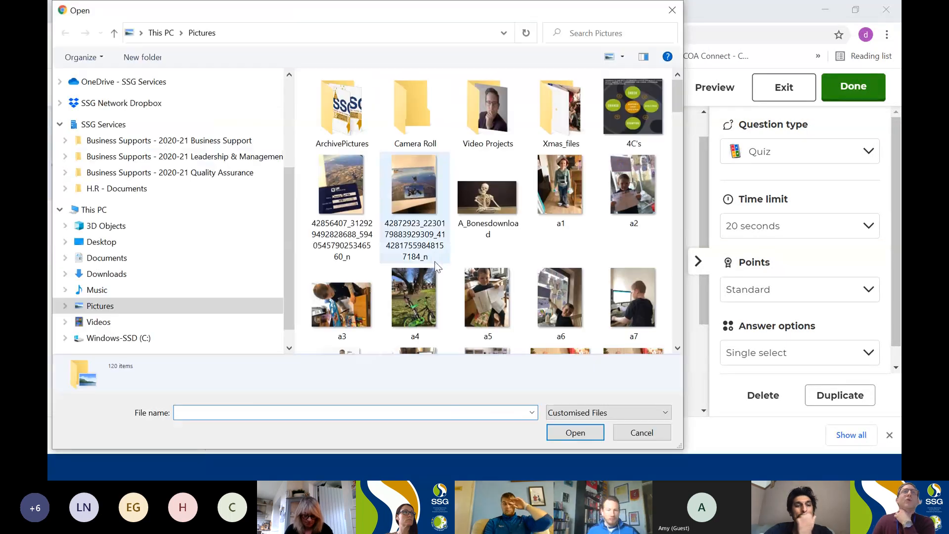
pyautogui.click(496, 206)
pyautogui.doubleClick(497, 206)
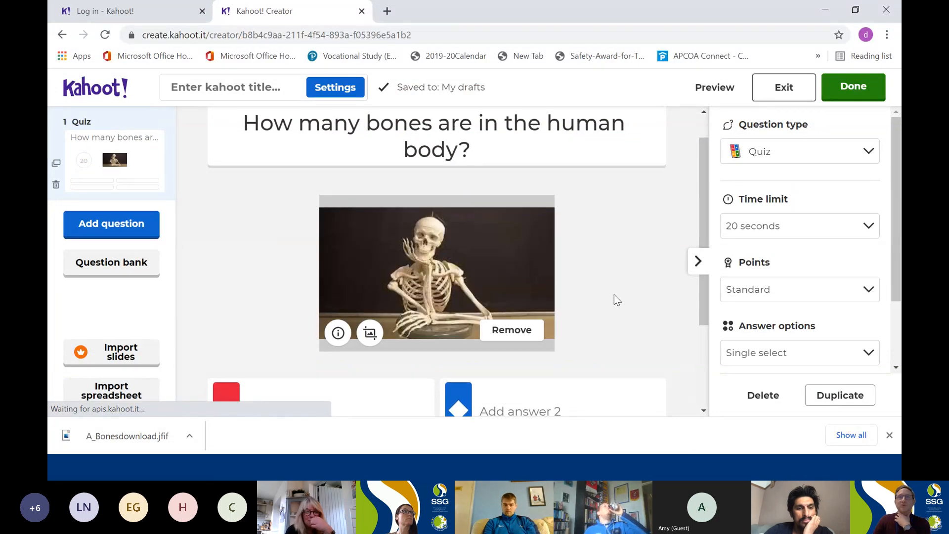
# Enter 6, 66, 106 and 206 as the four answers and mark 206 as the correct one.
pyautogui.scroll(-1, 614, 294)
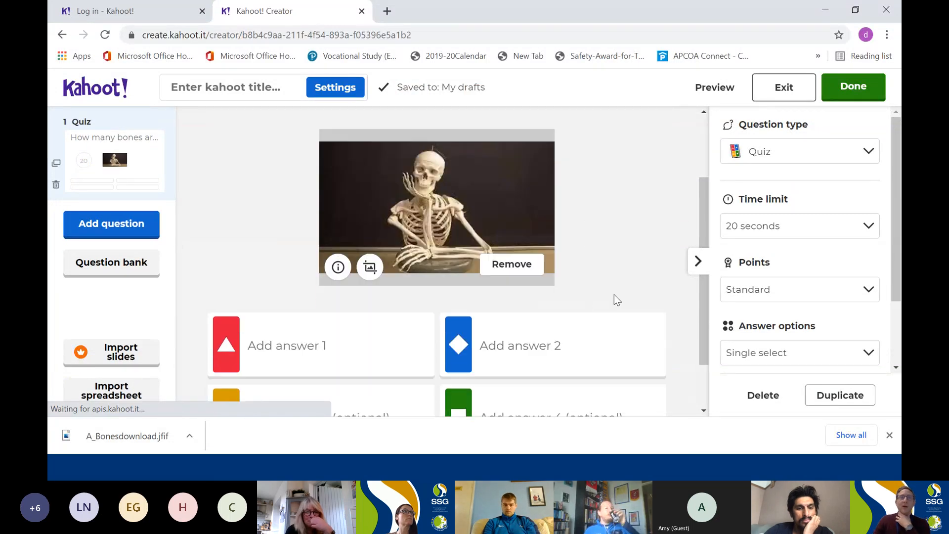
pyautogui.click(297, 345)
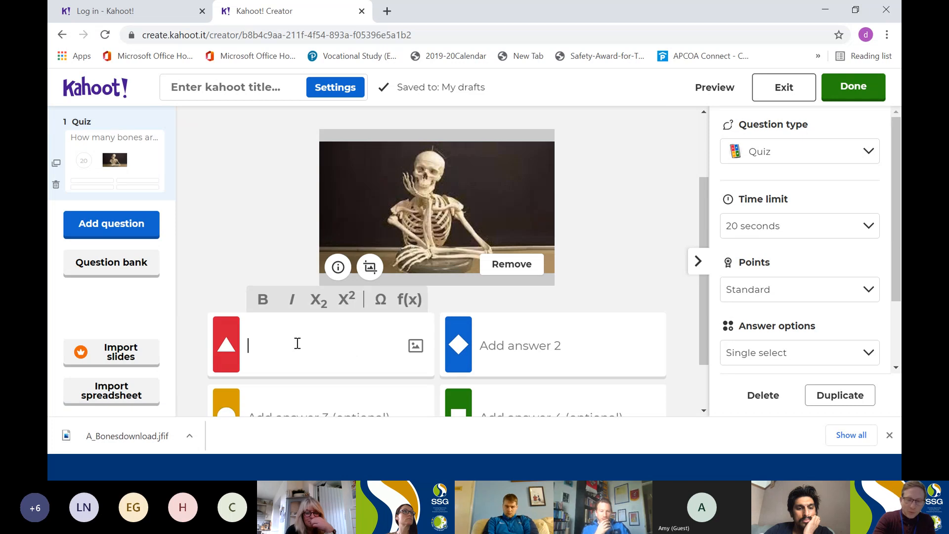
pyautogui.write('6')
pyautogui.click(515, 350)
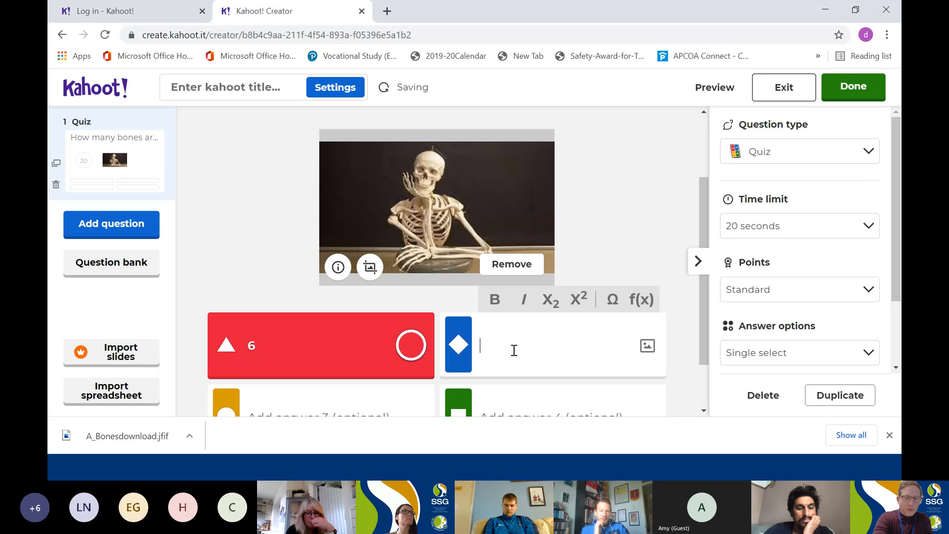
pyautogui.write('66')
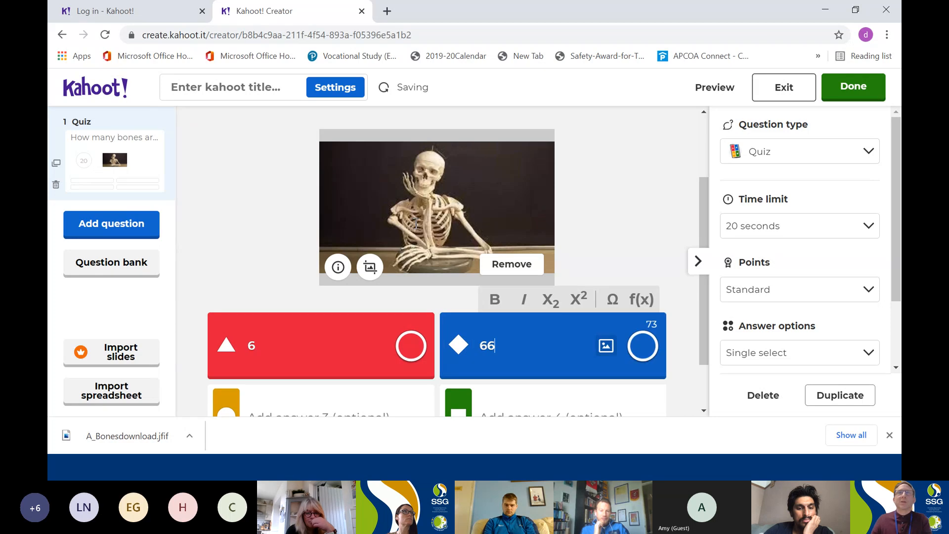
pyautogui.scroll(-1, 261, 362)
pyautogui.click(272, 349)
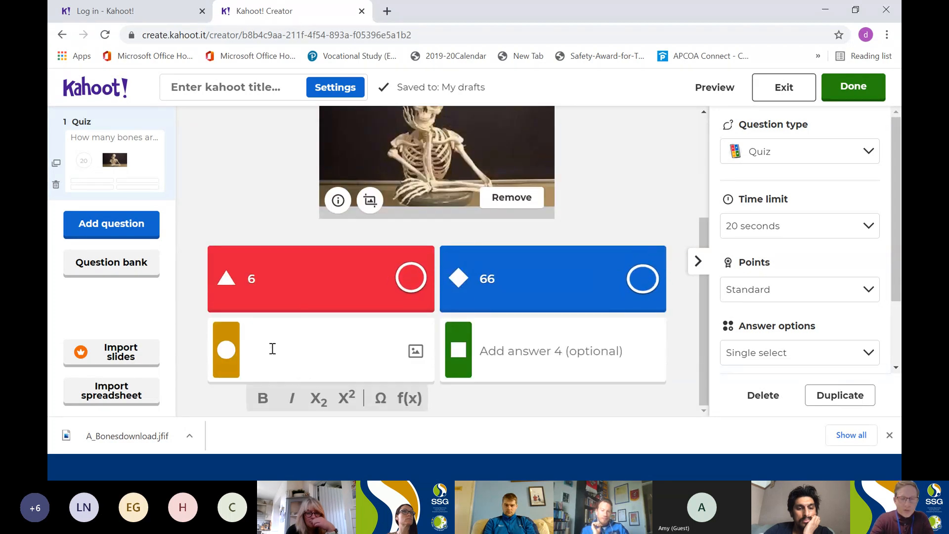
pyautogui.write('106')
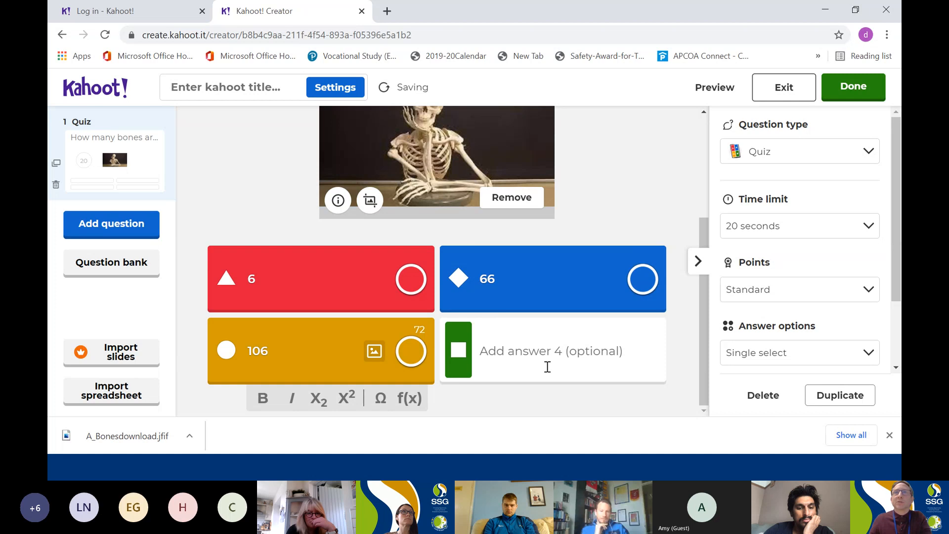
pyautogui.click(528, 343)
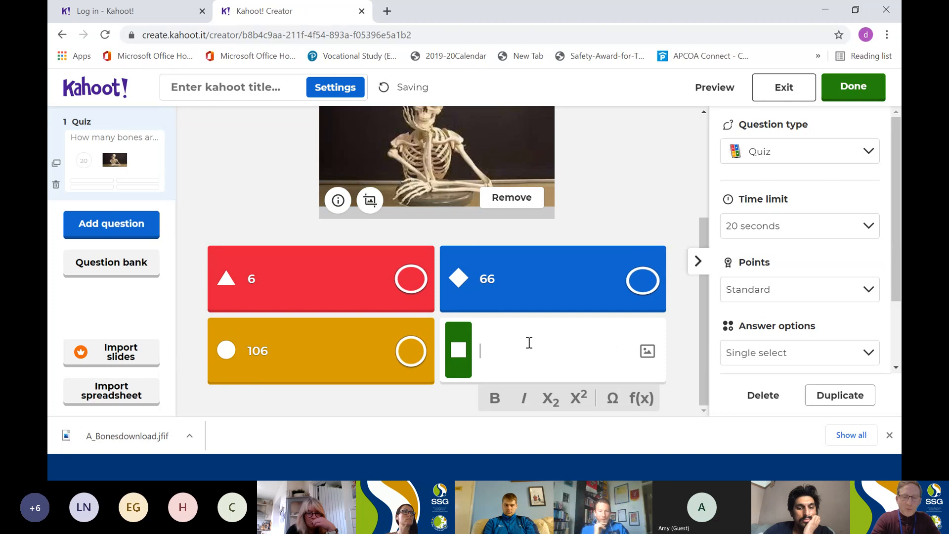
pyautogui.write('206')
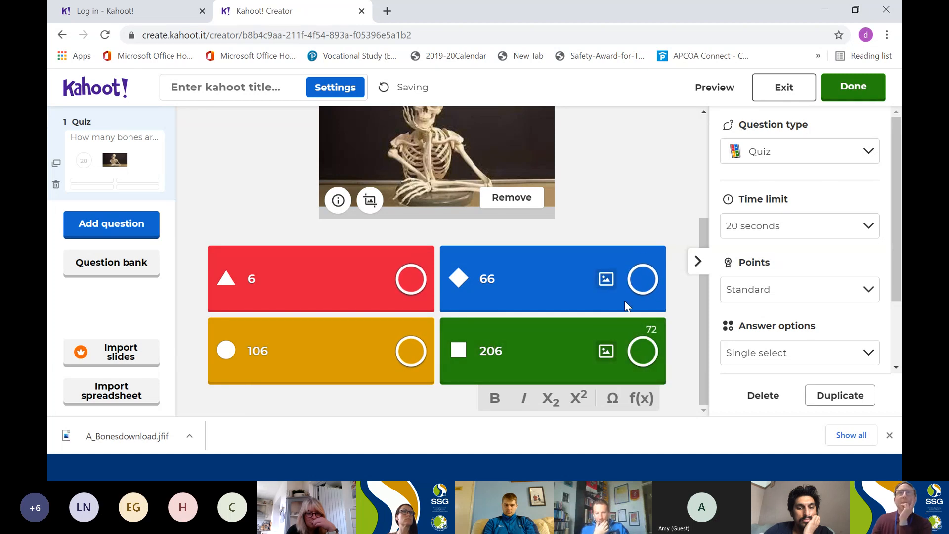
pyautogui.click(416, 286)
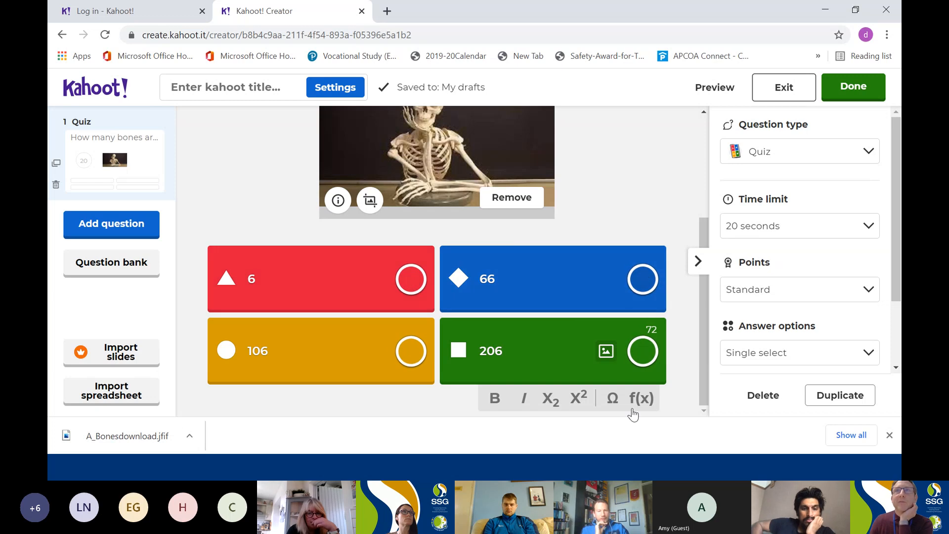
pyautogui.click(646, 357)
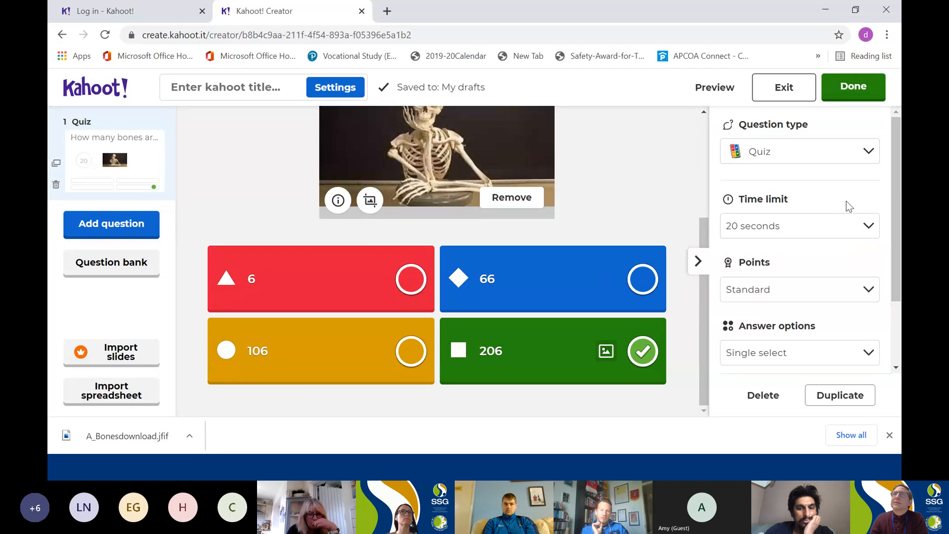
# Review the available question types, the time limit choices and the remaining settings of the bones question.
pyautogui.click(868, 160)
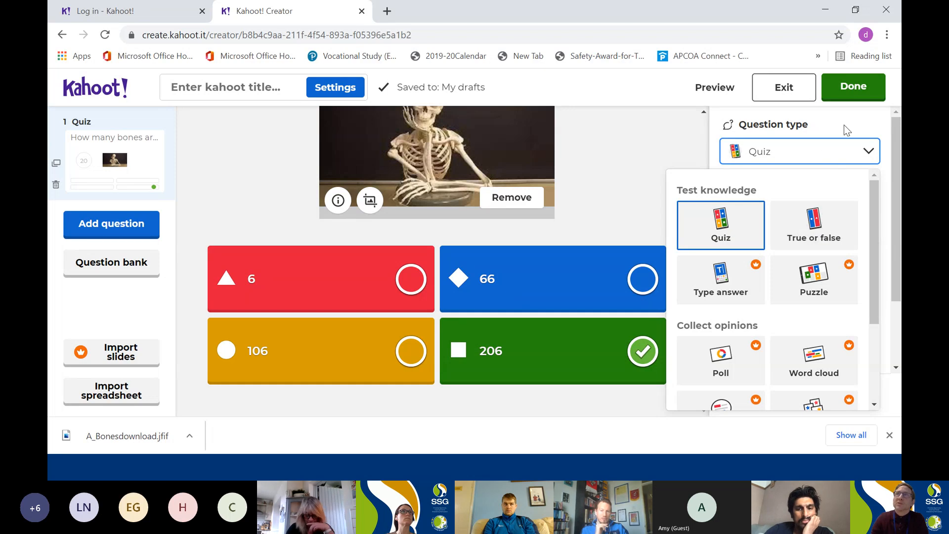
pyautogui.click(816, 162)
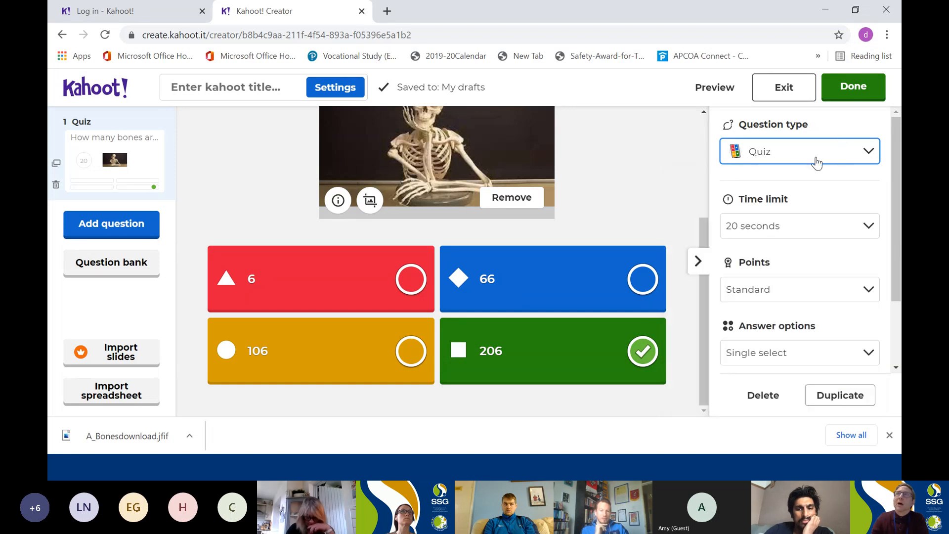
pyautogui.click(868, 228)
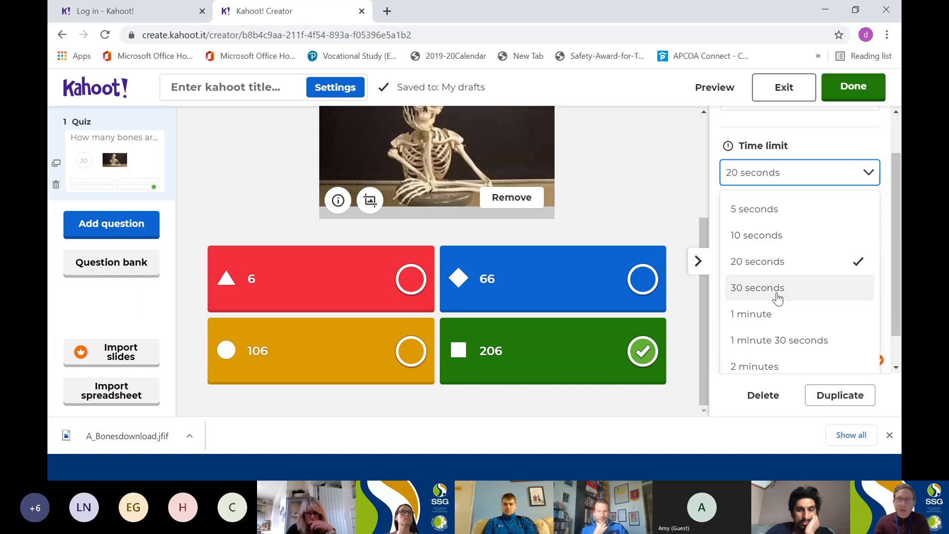
pyautogui.click(839, 138)
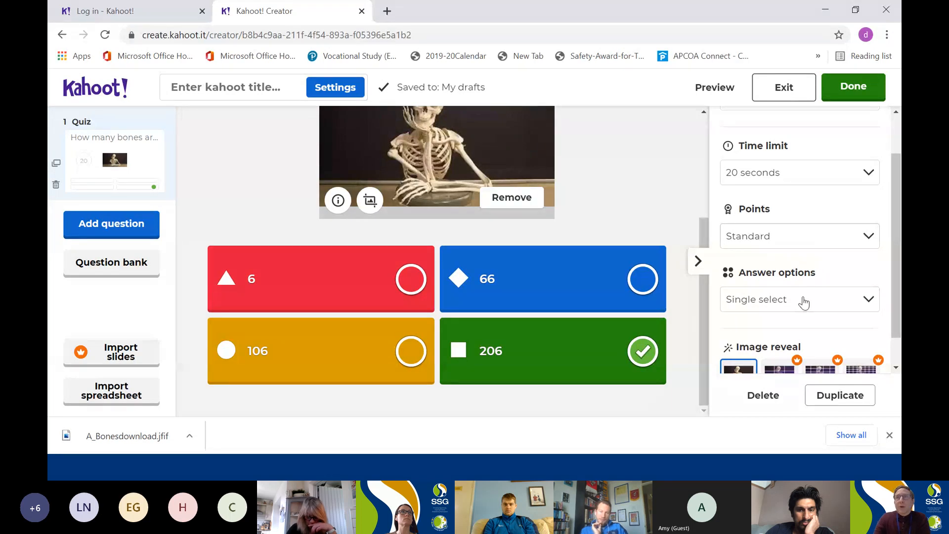
pyautogui.scroll(-1, 804, 302)
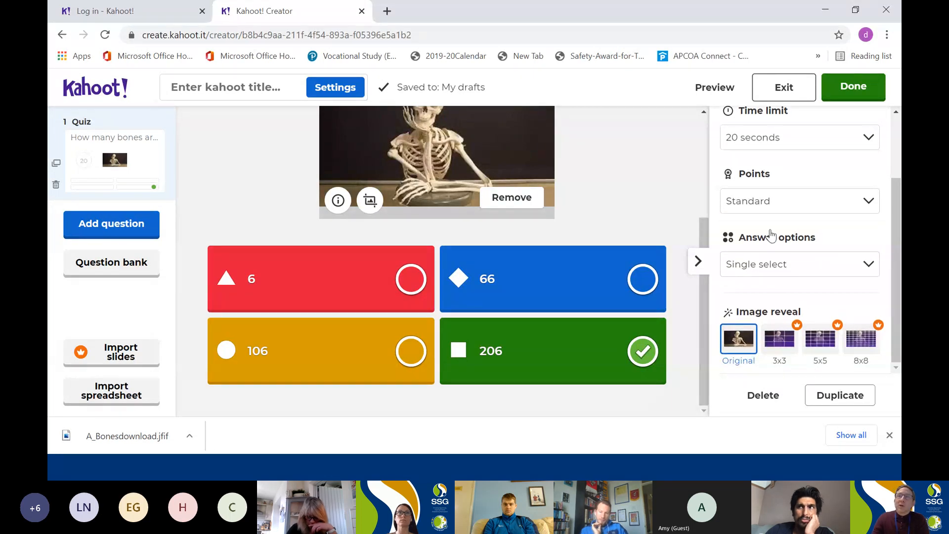
# Add a true or false question and upload the broken-bone picture "images" from the Pictures folder as its image.
pyautogui.click(130, 231)
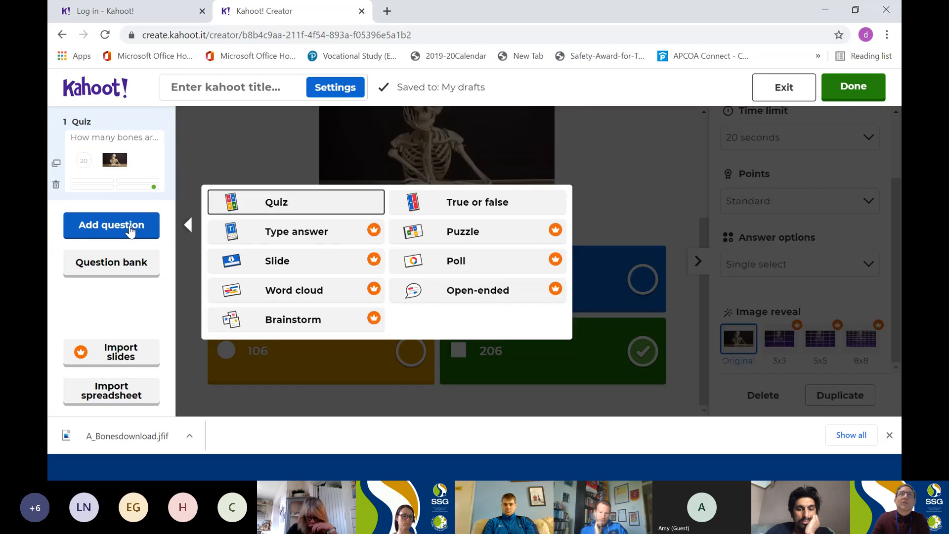
pyautogui.click(497, 202)
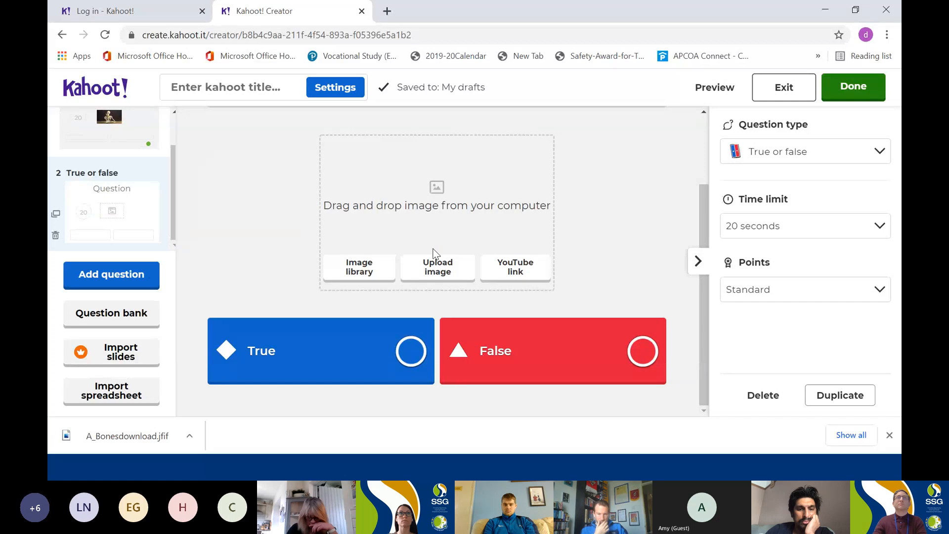
pyautogui.click(431, 267)
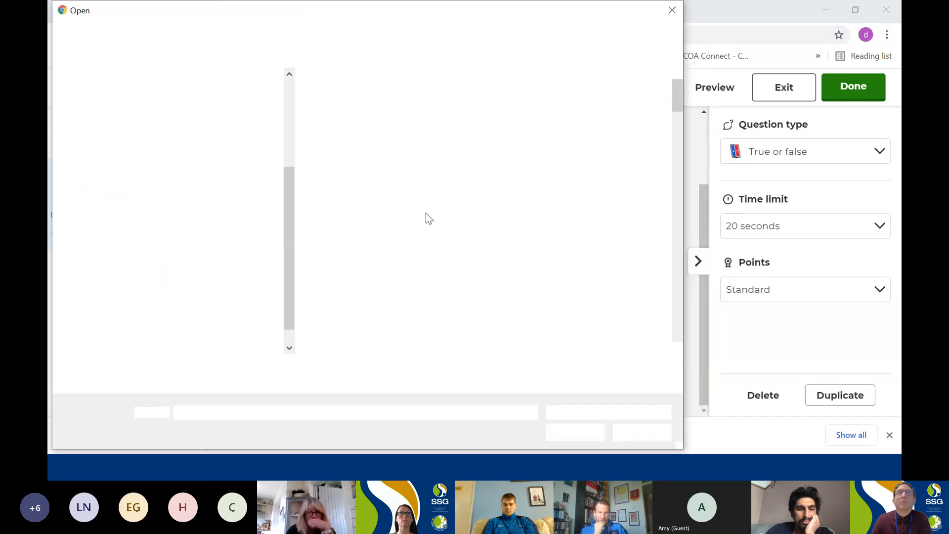
pyautogui.scroll(-6, 503, 230)
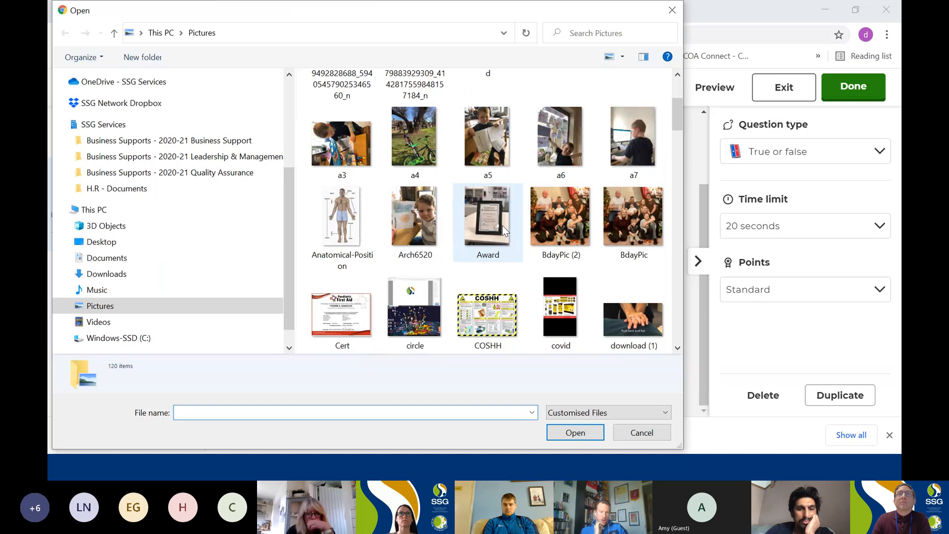
pyautogui.scroll(-5, 502, 225)
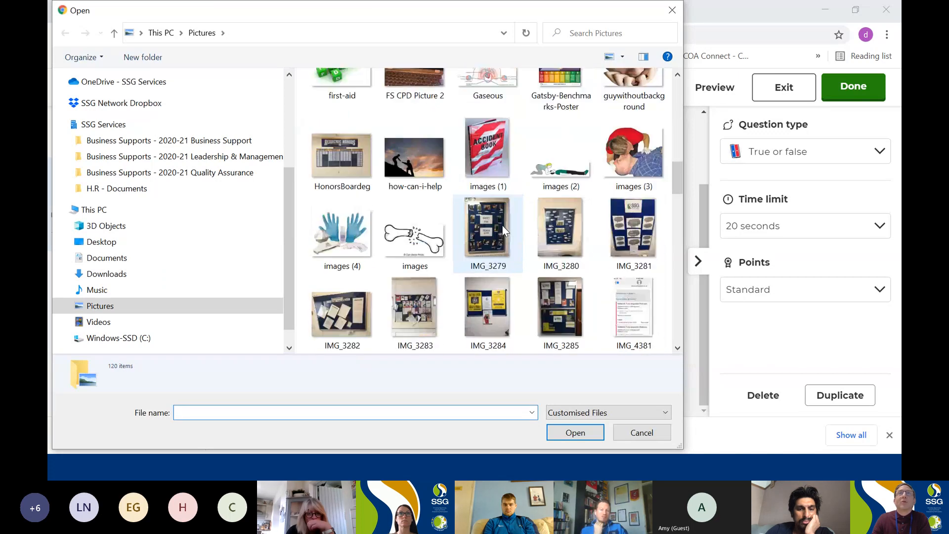
pyautogui.doubleClick(412, 237)
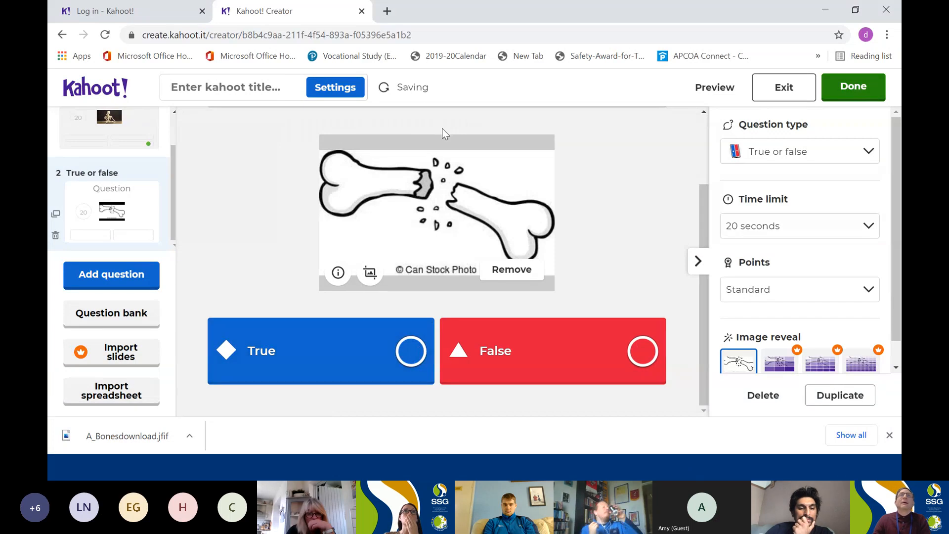
# Enter "Can we break our bones?" as the second question's text and mark True as the correct answer.
pyautogui.scroll(2, 437, 133)
pyautogui.click(424, 143)
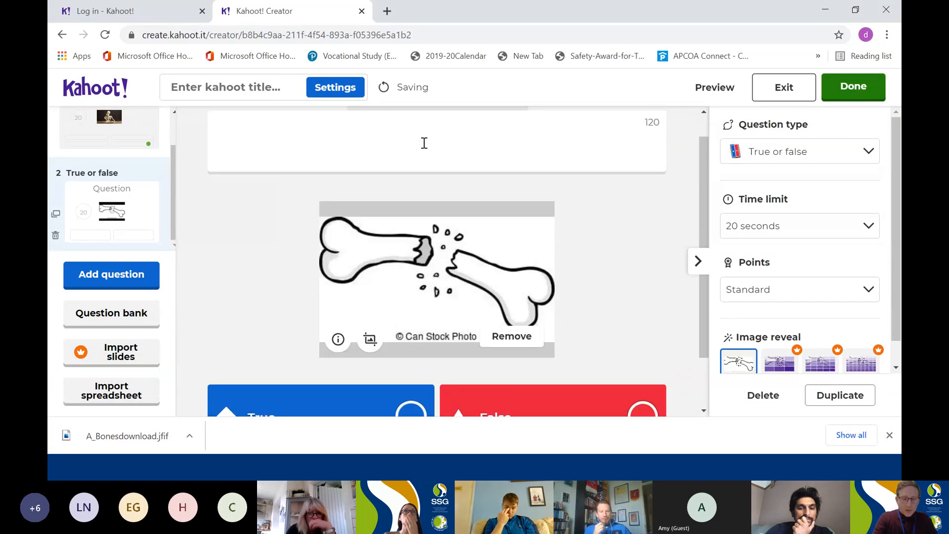
pyautogui.write('Can we ')
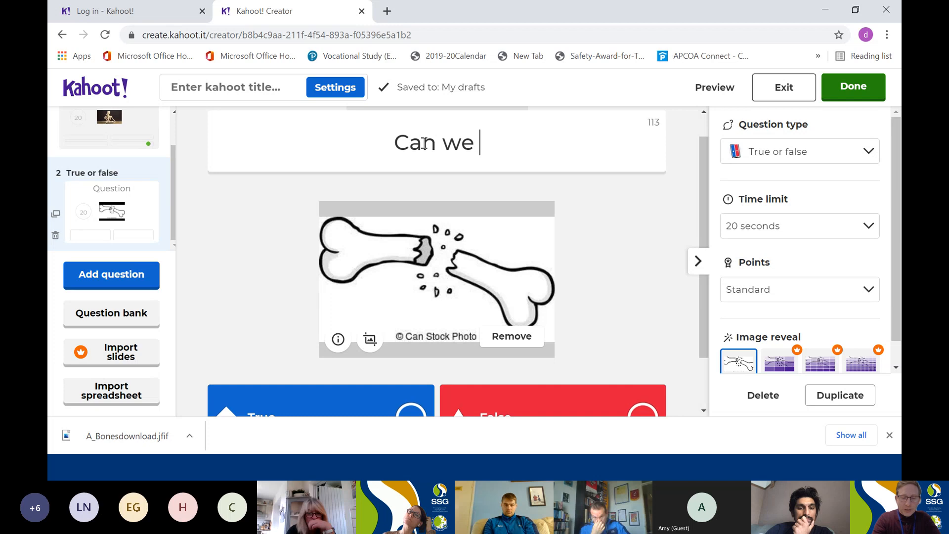
pyautogui.write('break ou')
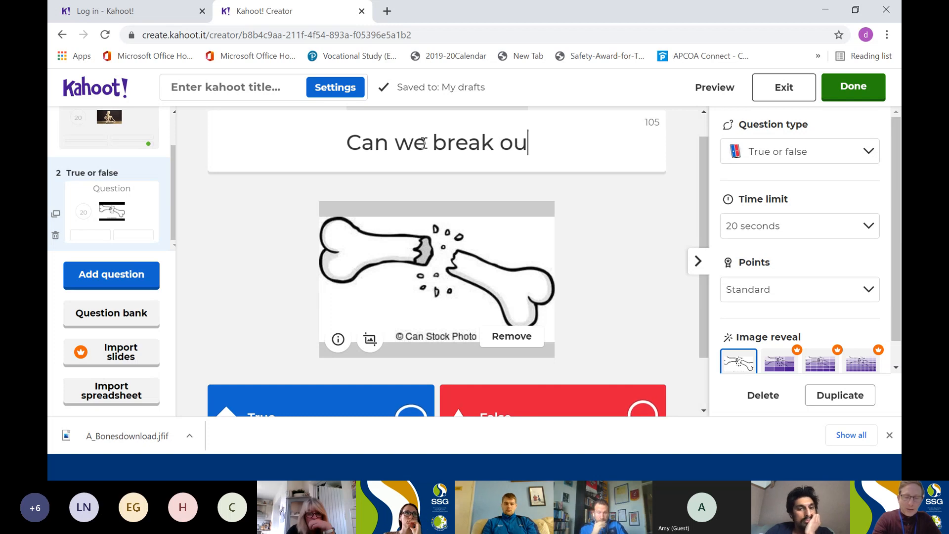
pyautogui.write('r bones?')
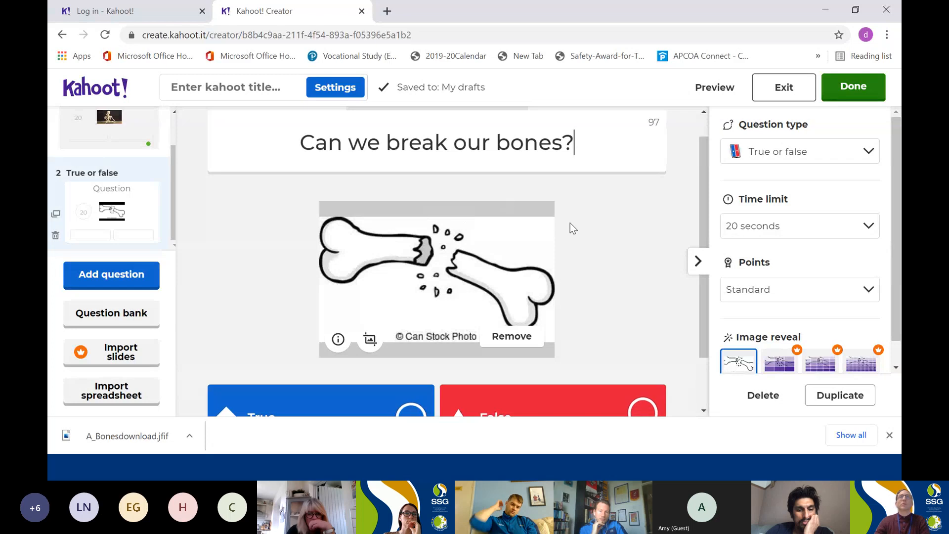
pyautogui.scroll(-2, 568, 222)
pyautogui.click(414, 353)
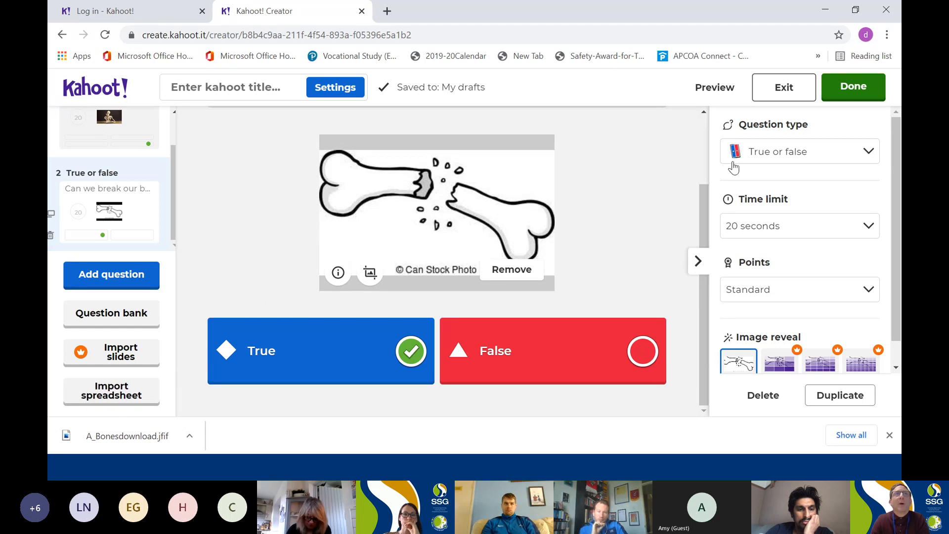
# Finish the kahoot with the title "Anatomy 101" and the placeholder description "jdgkfvhelsiuvhlesivhsiuvh", keeping the current plan.
pyautogui.click(854, 99)
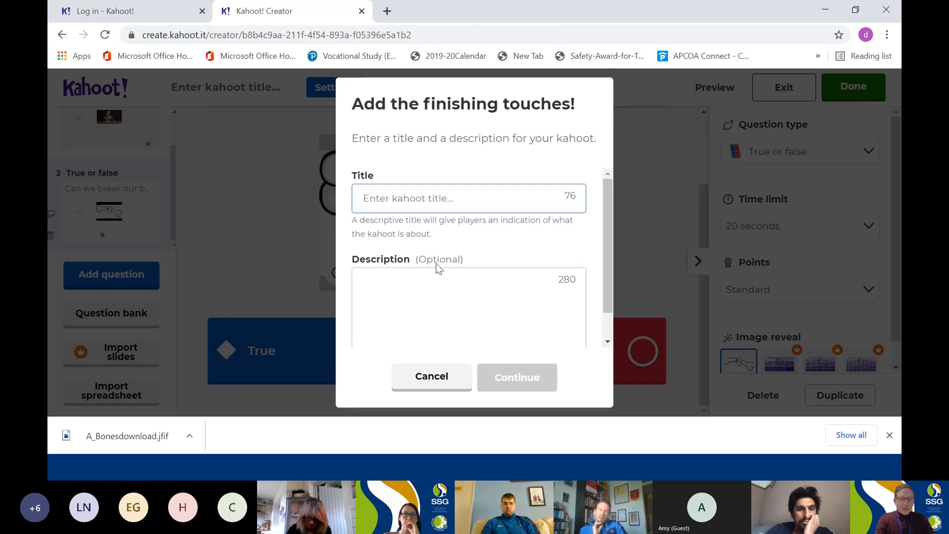
pyautogui.write('An')
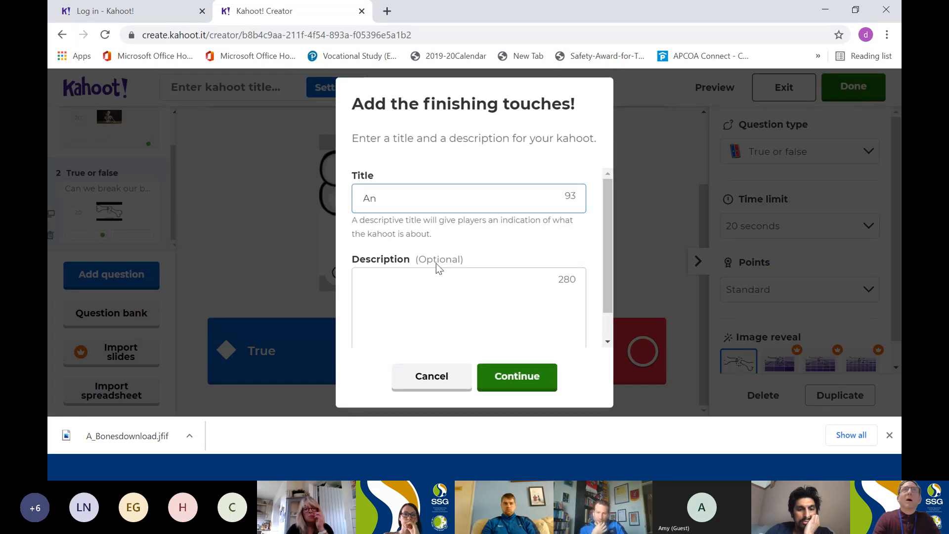
pyautogui.write('at')
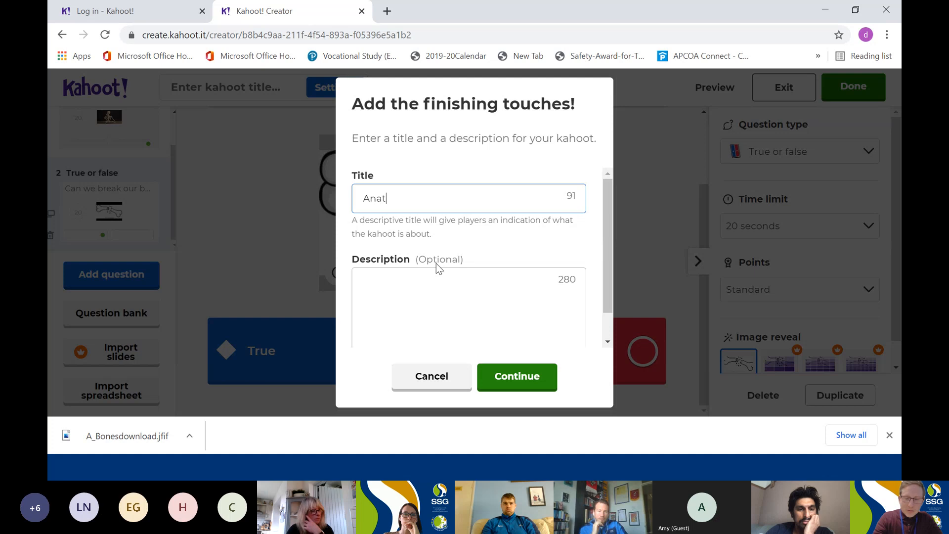
pyautogui.write('omy 101')
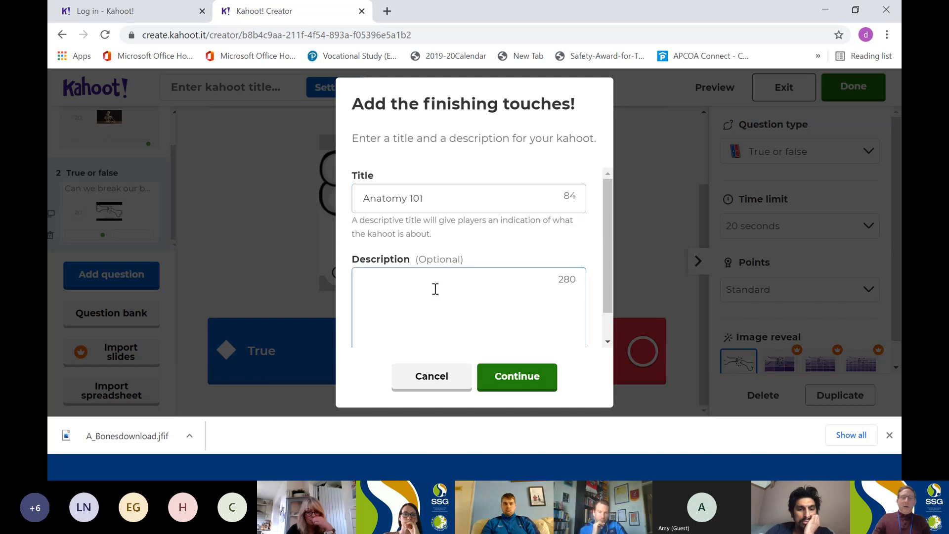
pyautogui.write('hlesivhsiuvh')
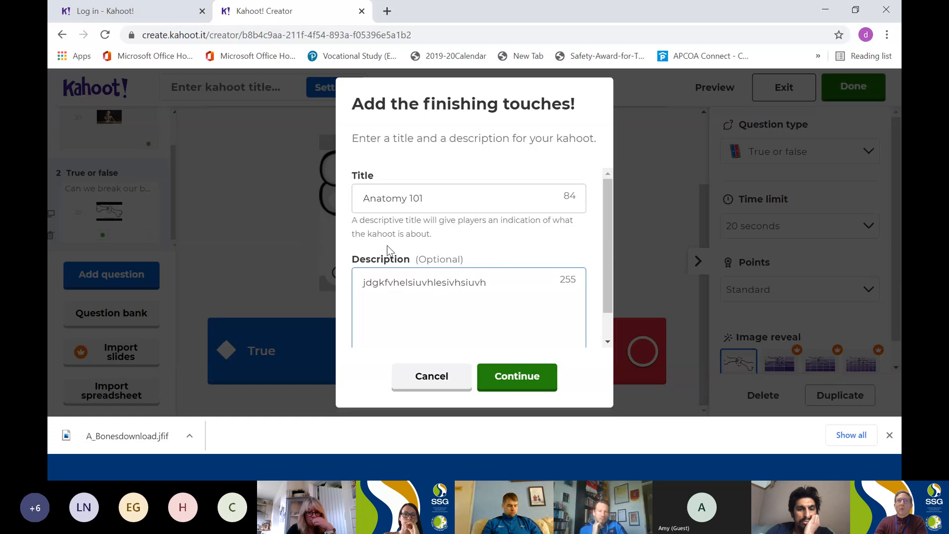
pyautogui.click(516, 383)
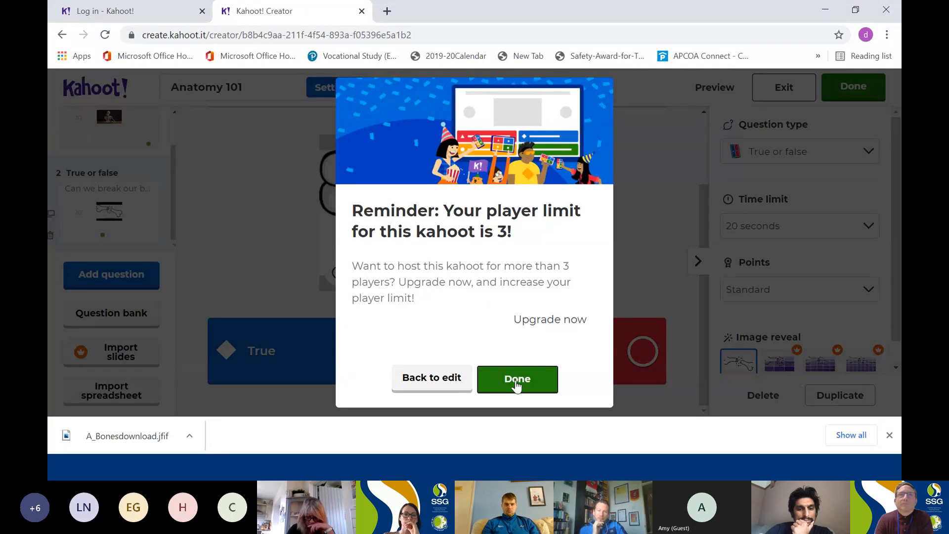
pyautogui.click(516, 380)
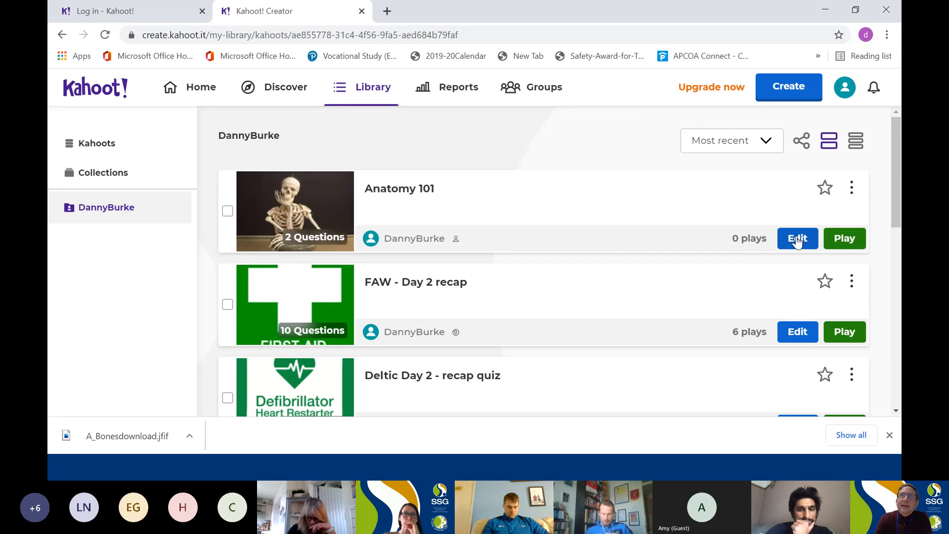
# Examine the management options available for the Anatomy 101 kahoot in the library.
pyautogui.click(852, 190)
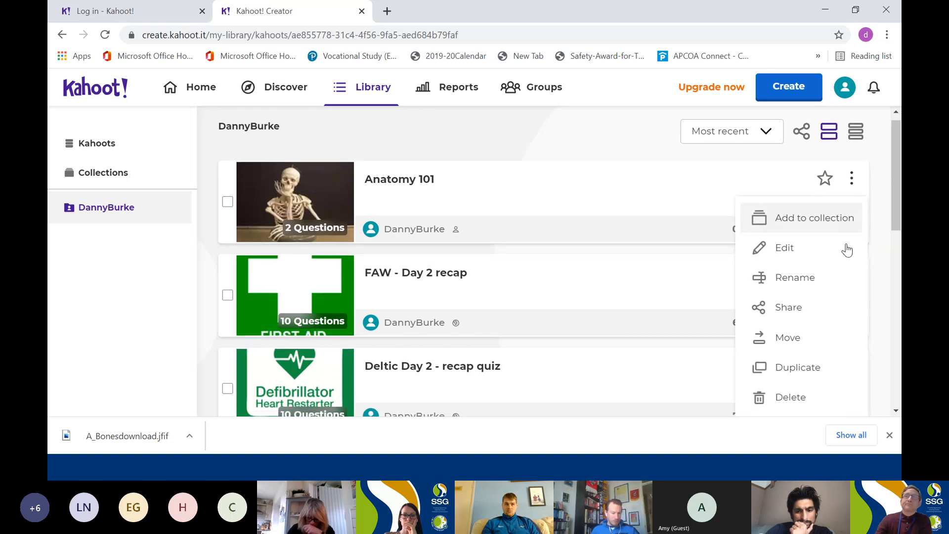
pyautogui.scroll(-3, 821, 299)
pyautogui.scroll(3, 819, 297)
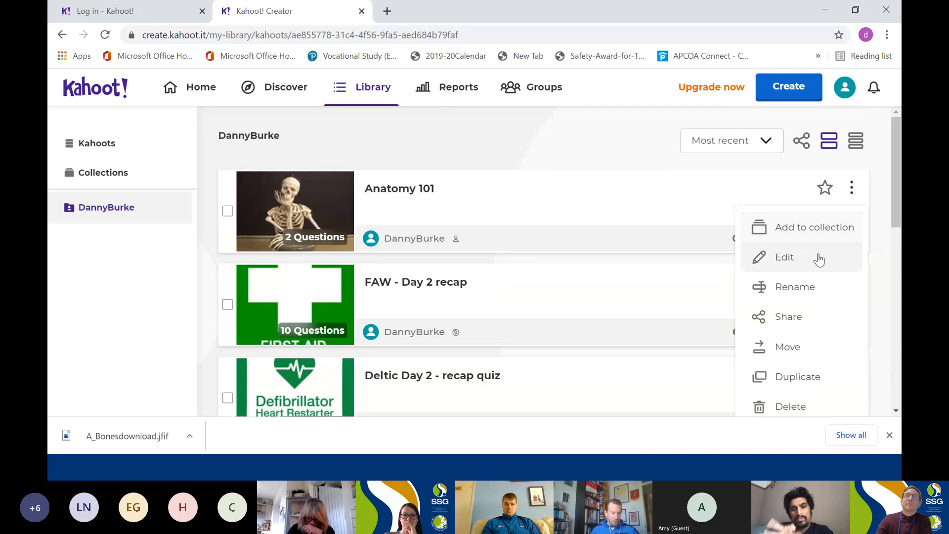
# Open the Anatomy 101 kahoot's details and present it as a live Player vs Player game in Classic mode.
pyautogui.click(780, 215)
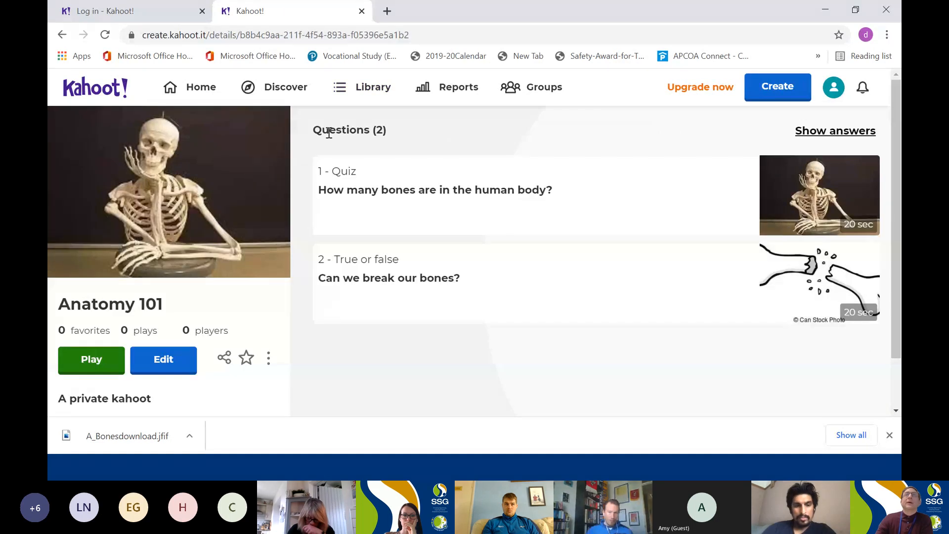
pyautogui.click(106, 366)
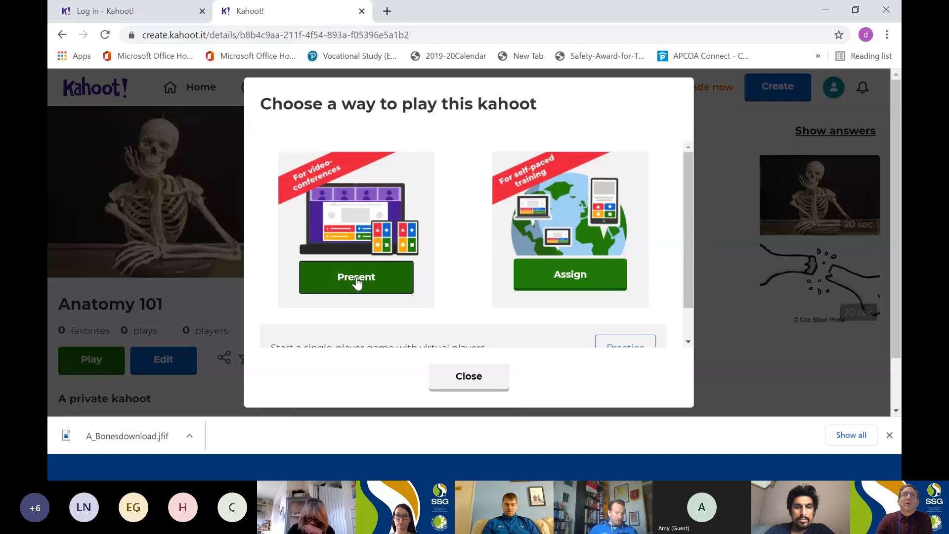
pyautogui.click(356, 282)
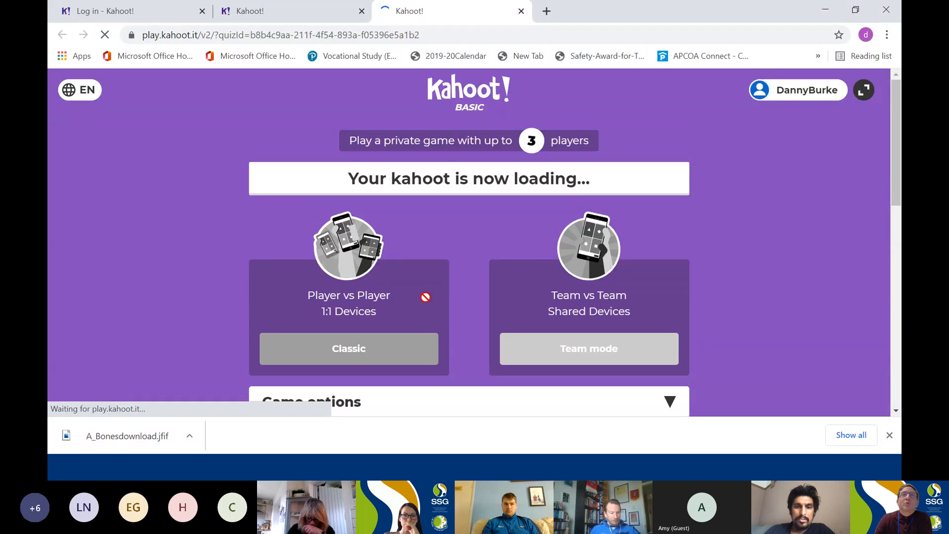
pyautogui.click(336, 352)
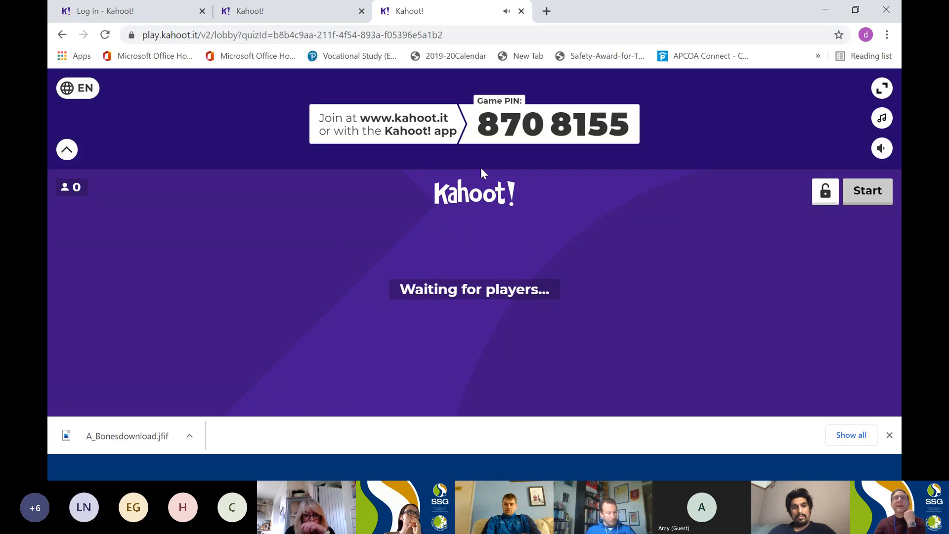
# Leave the waiting game lobby and look over the question list on the Anatomy 101 details page.
pyautogui.click(519, 14)
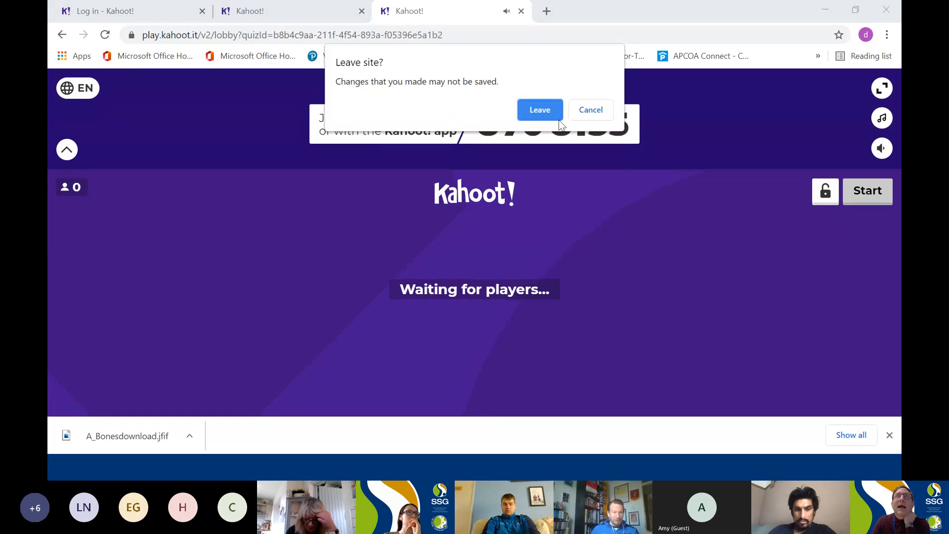
pyautogui.click(539, 114)
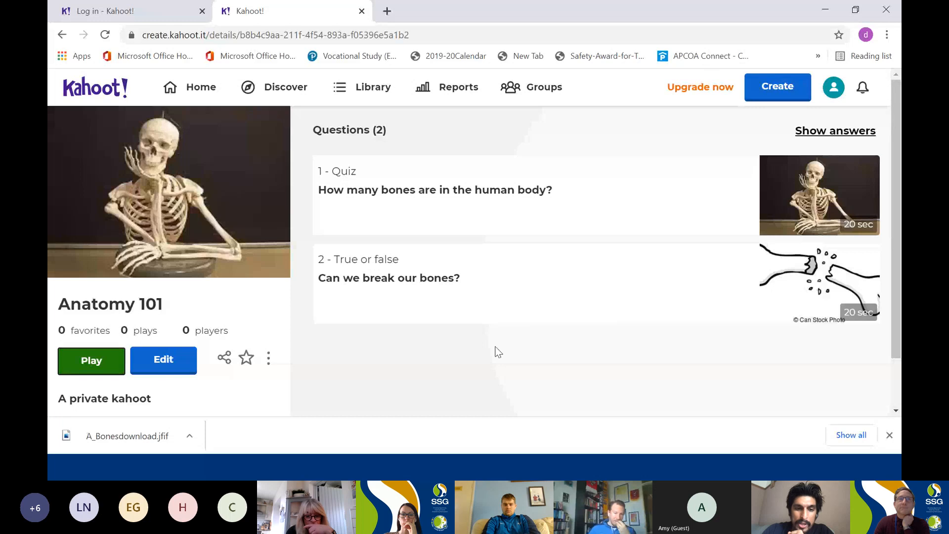
pyautogui.scroll(-1, 490, 354)
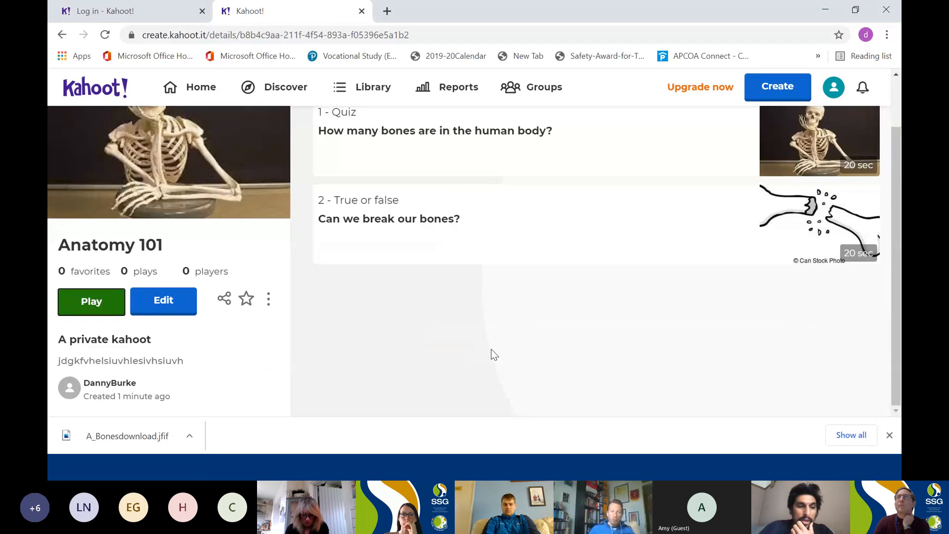
pyautogui.scroll(1, 496, 346)
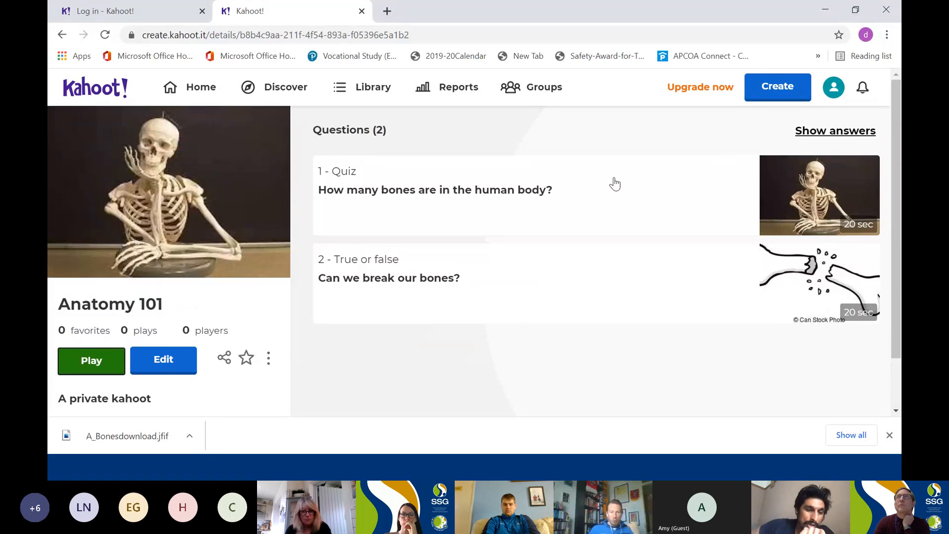
# Open Anatomy 101 for editing, search the question bank for "bones", and browse the suggested questions without adding any.
pyautogui.click(167, 363)
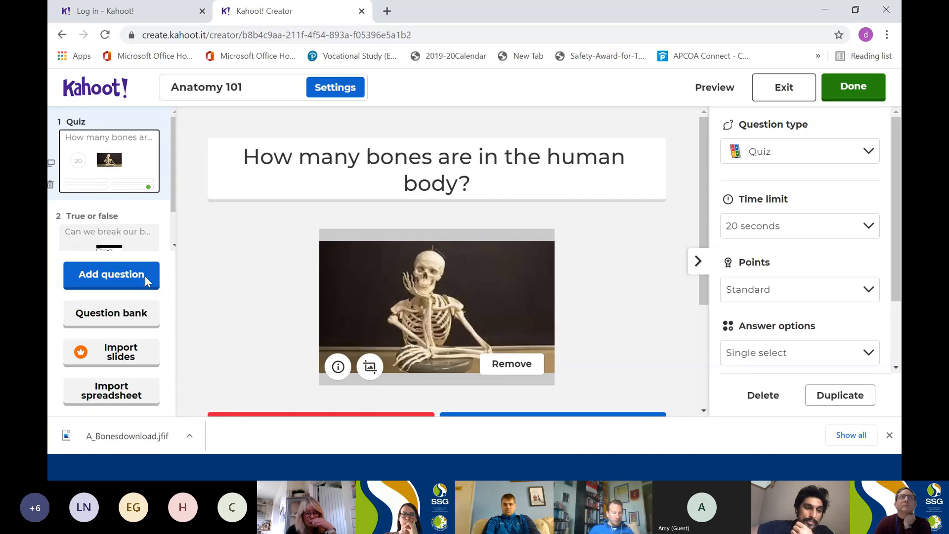
pyautogui.click(115, 313)
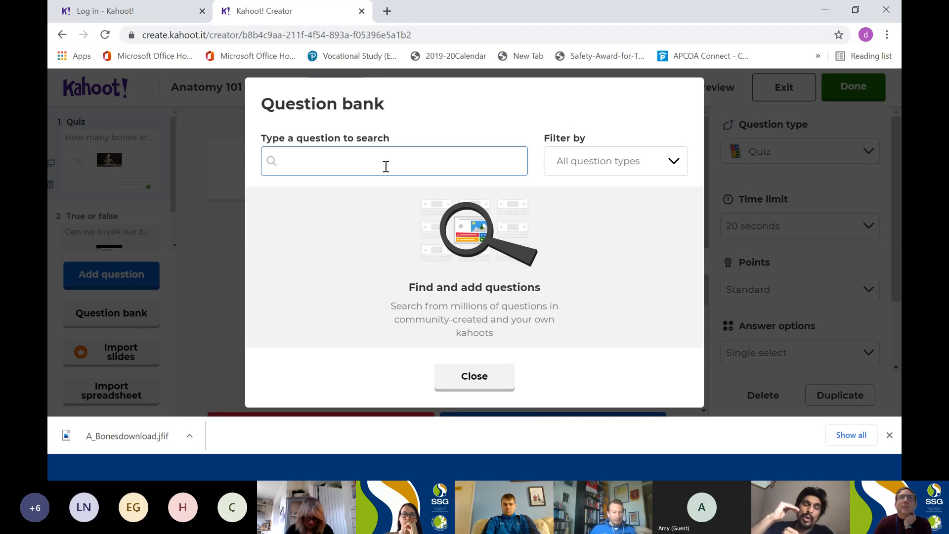
pyautogui.write('b')
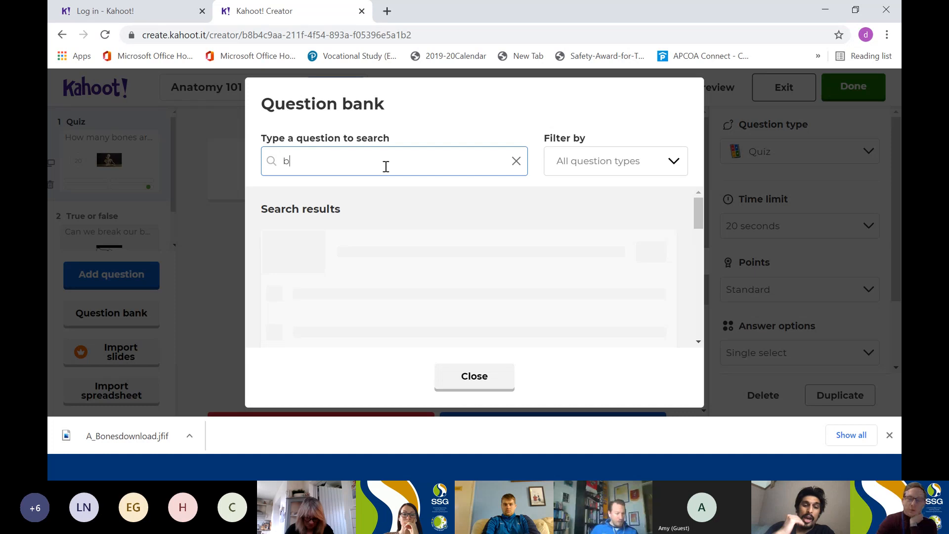
pyautogui.write('ones')
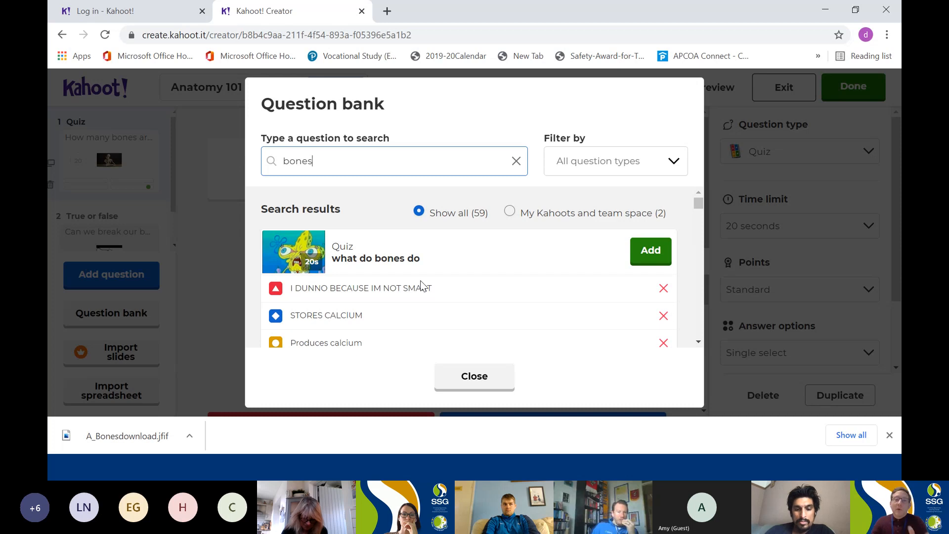
pyautogui.scroll(-3, 425, 281)
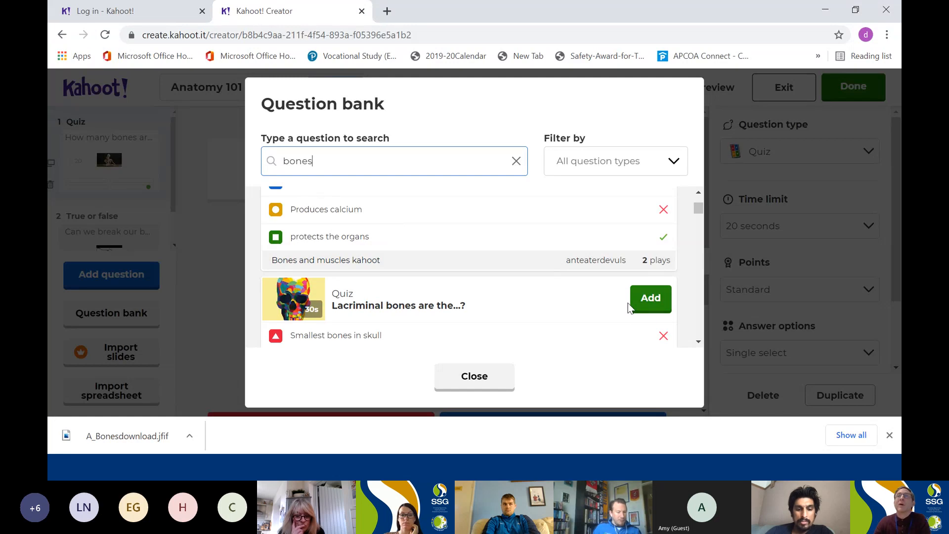
pyautogui.scroll(-3, 613, 276)
pyautogui.scroll(6, 613, 277)
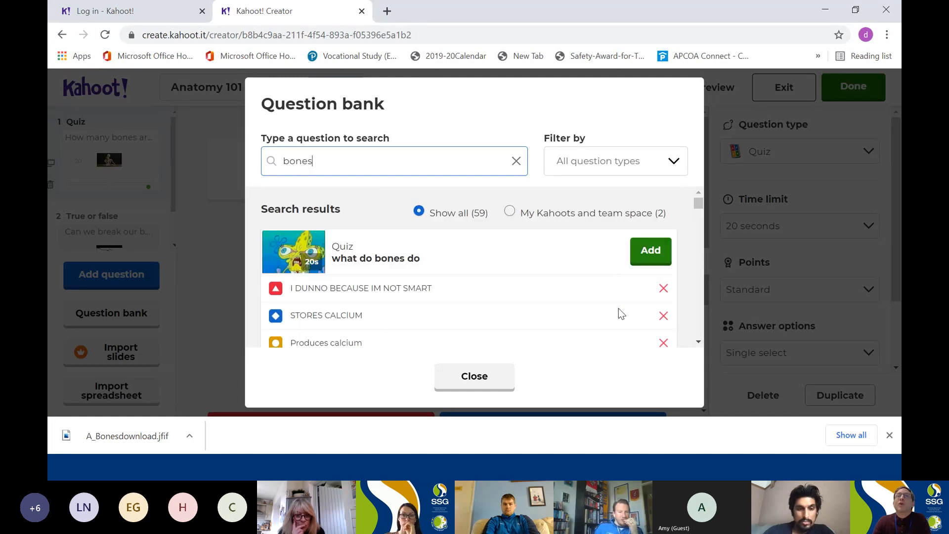
pyautogui.click(483, 379)
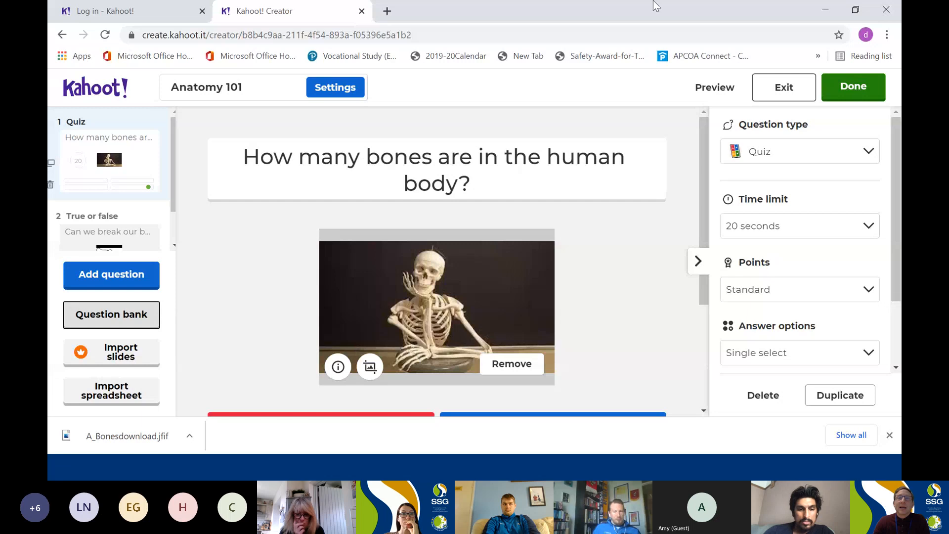
# Switch back to the presentation slideshow and advance to the "How to play a Kahoot quiz" slide with its play-options screenshot.
pyautogui.click(825, 10)
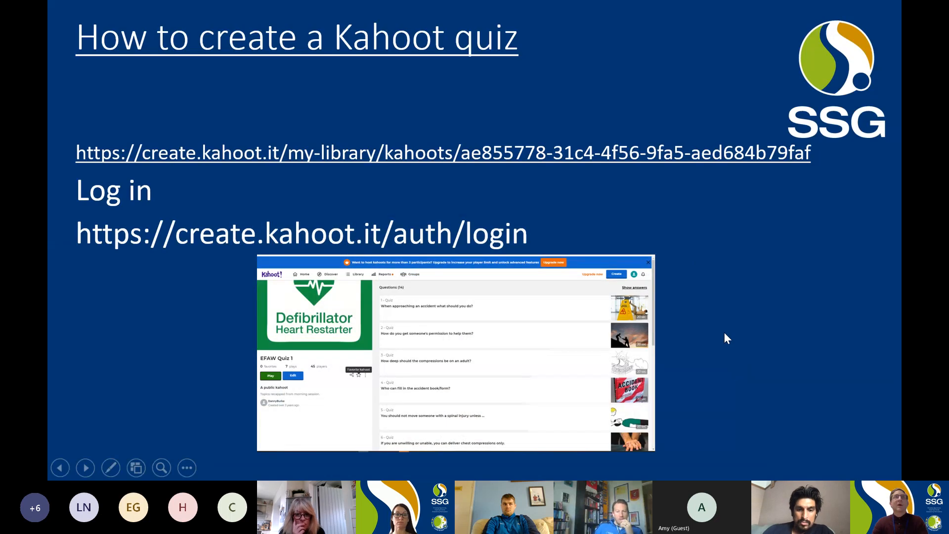
pyautogui.click(747, 350)
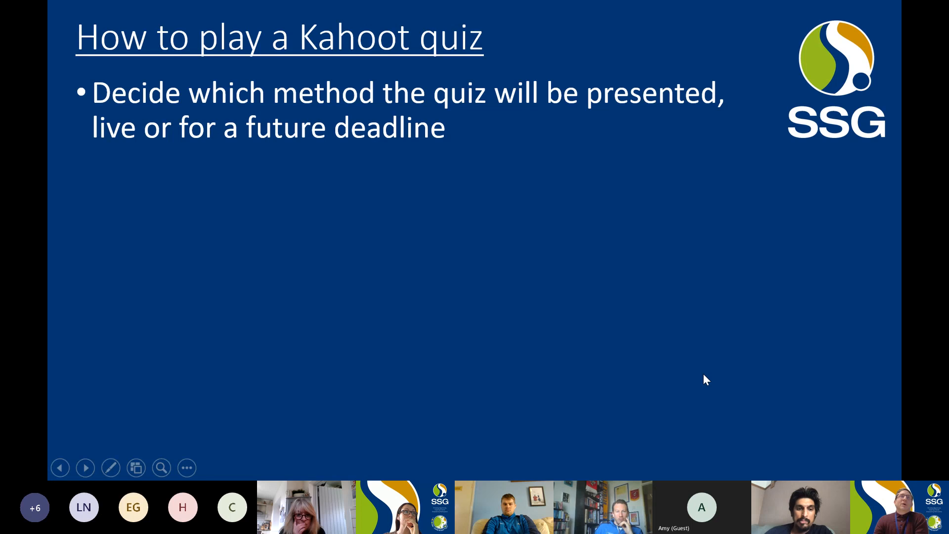
pyautogui.click(655, 326)
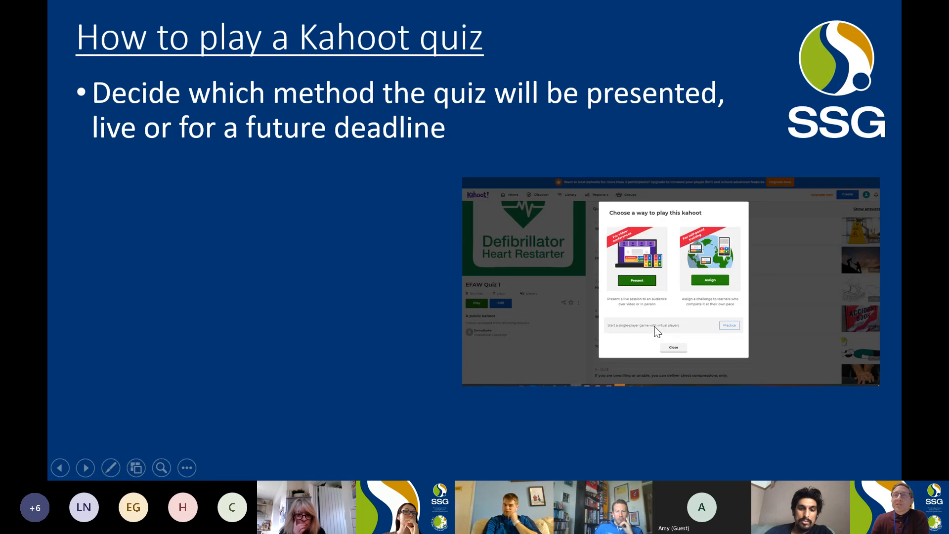